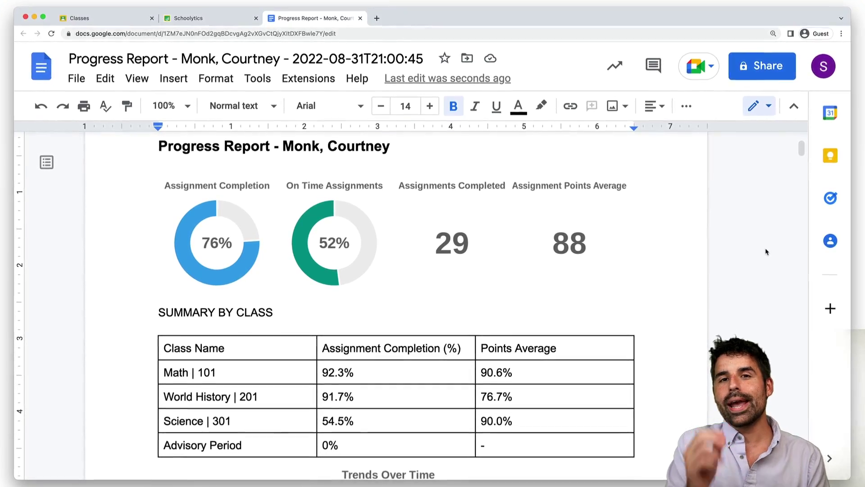
# Scroll the progress report down past the class summary table to the Trends chart
pyautogui.scroll(-5, 767, 252)
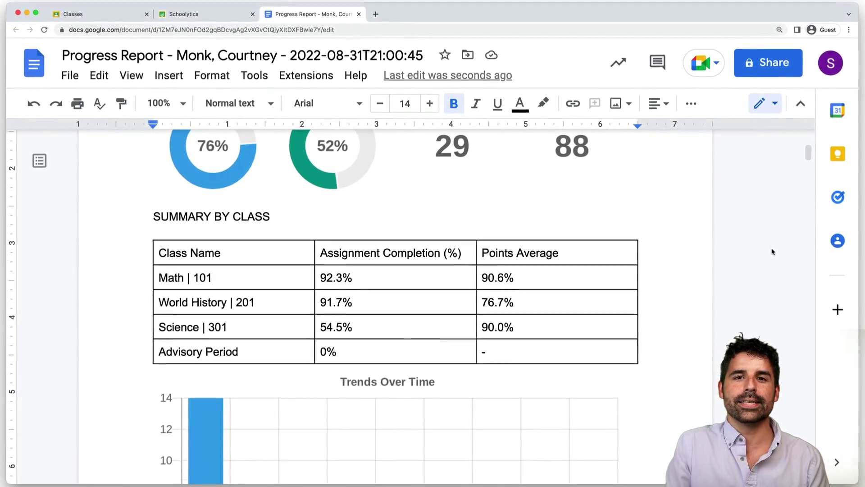
pyautogui.scroll(-4, 773, 251)
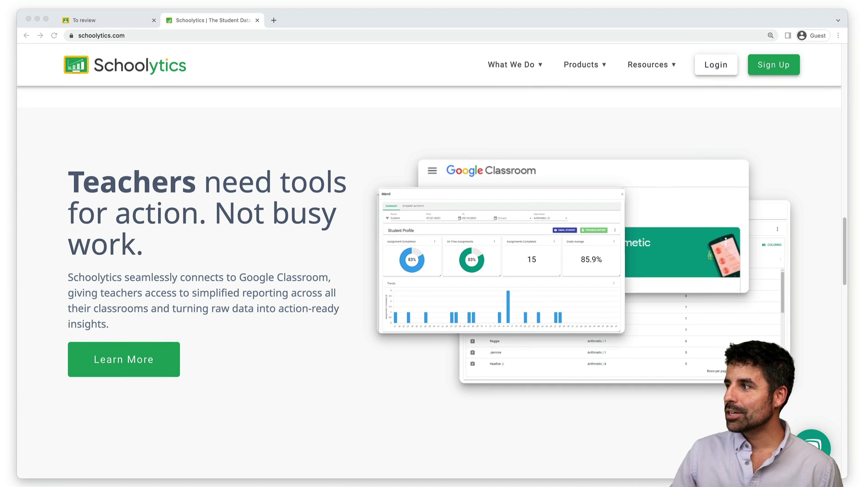
# Sign in to Schoolytics through Login/Sign Up using the Google account
pyautogui.click(774, 65)
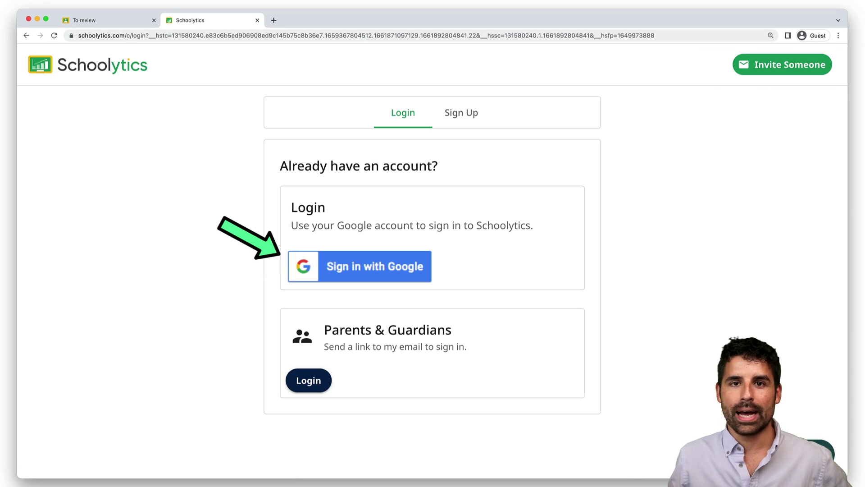
pyautogui.click(375, 266)
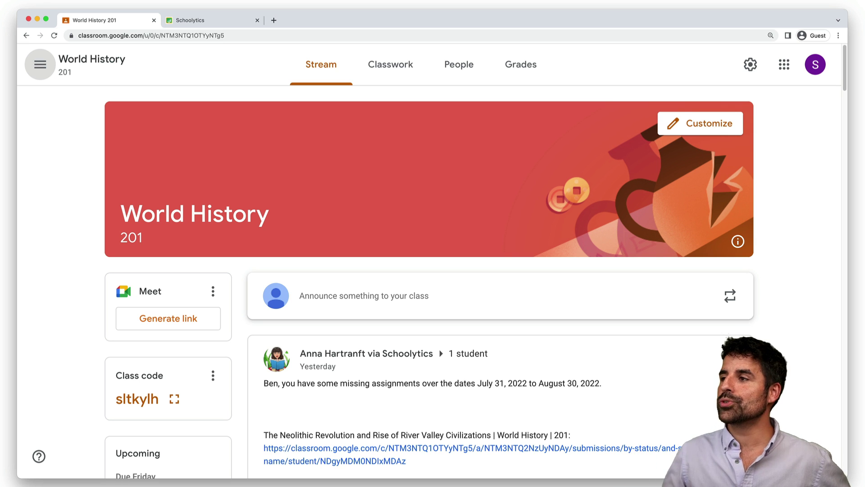
# From the World History gradebook, start an email to the student missing the Understanding Migration essay
pyautogui.click(521, 64)
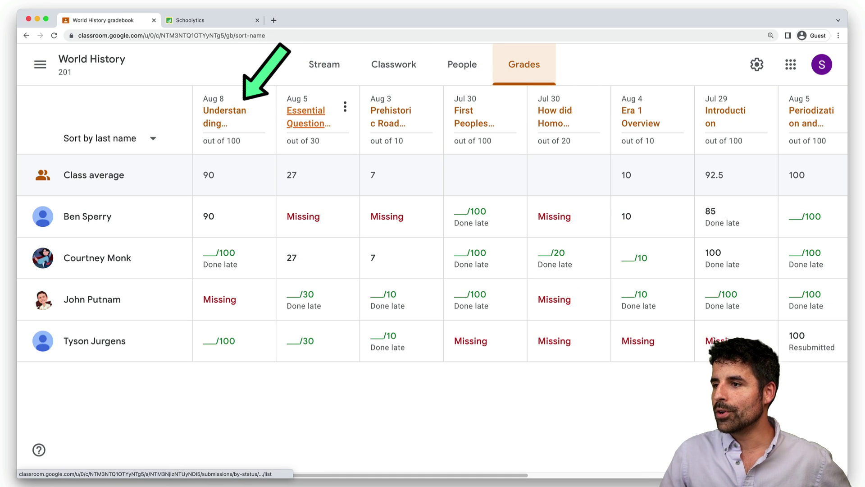
pyautogui.click(224, 116)
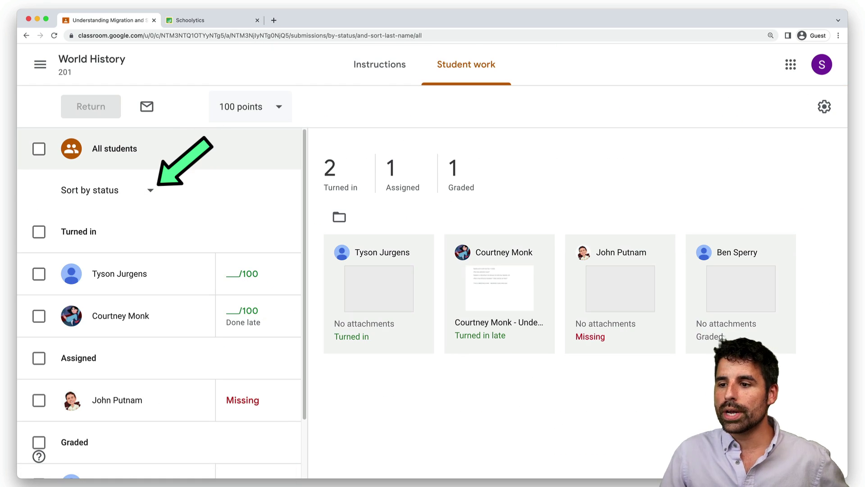
pyautogui.scroll(-1, 160, 301)
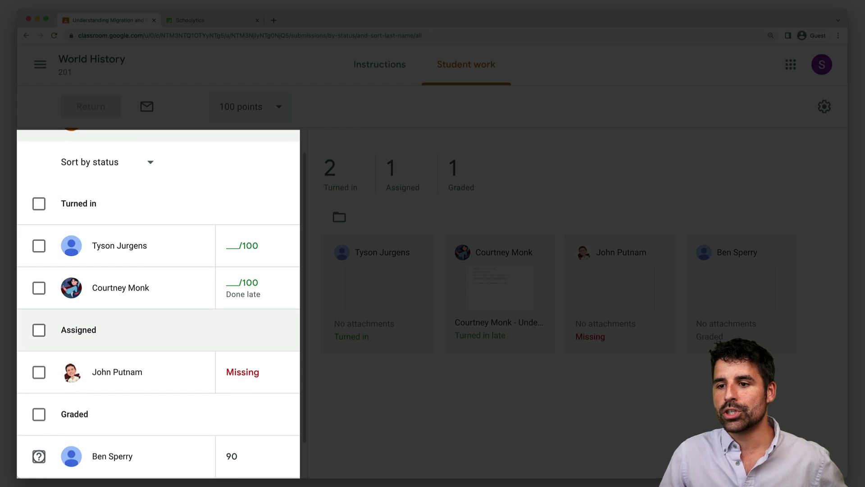
pyautogui.click(39, 330)
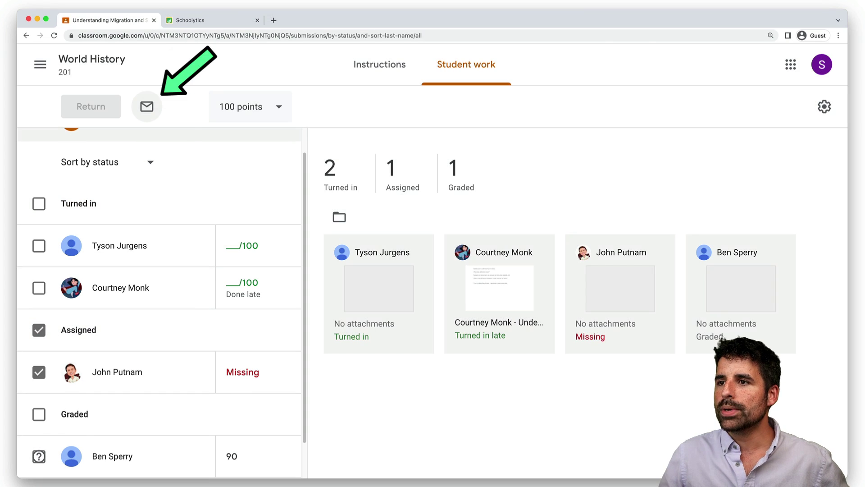
pyautogui.click(147, 106)
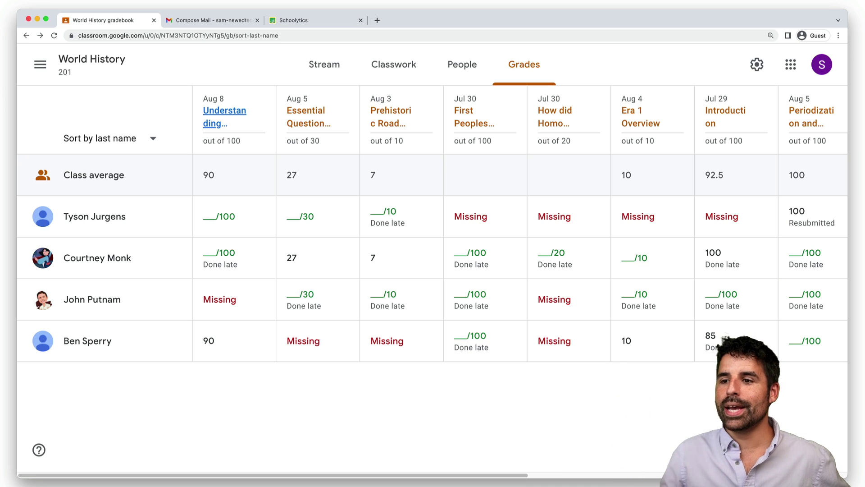
# Draft a progress email listing the student's missing assignments, with the student work summary included
pyautogui.click(92, 300)
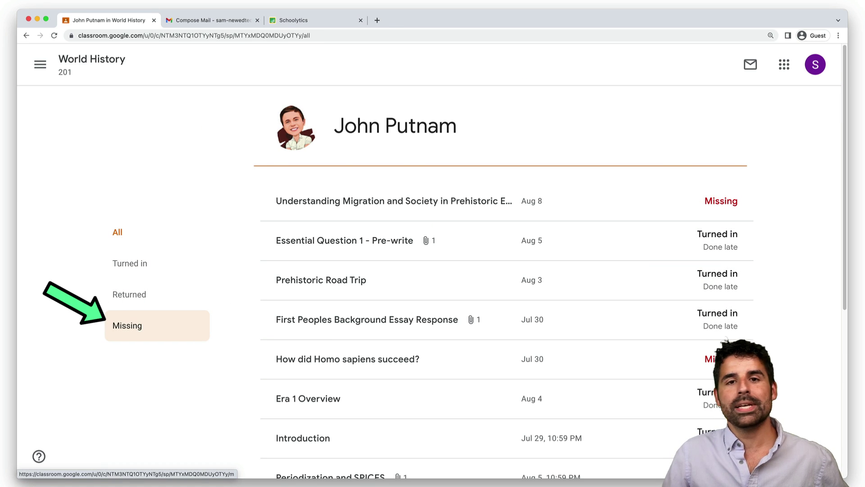
pyautogui.click(135, 326)
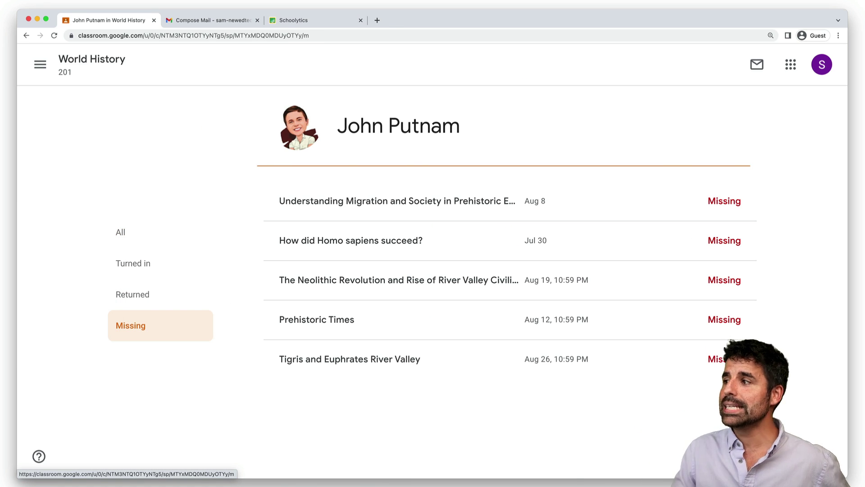
pyautogui.click(757, 65)
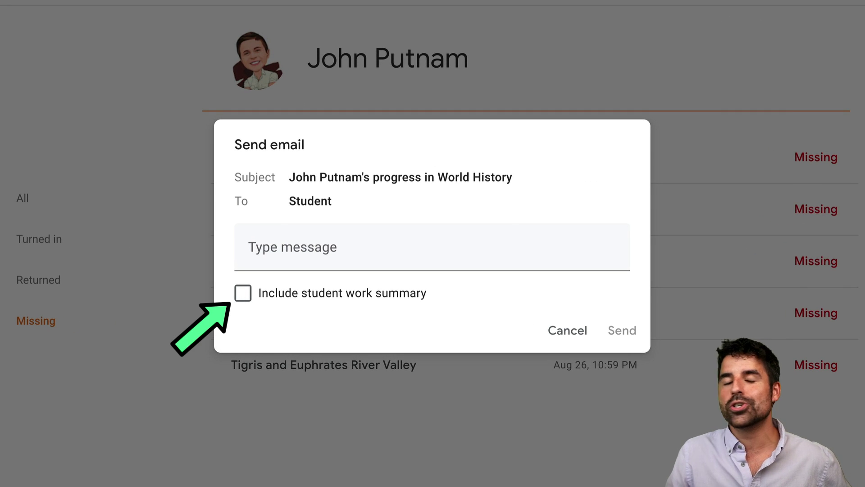
pyautogui.click(243, 293)
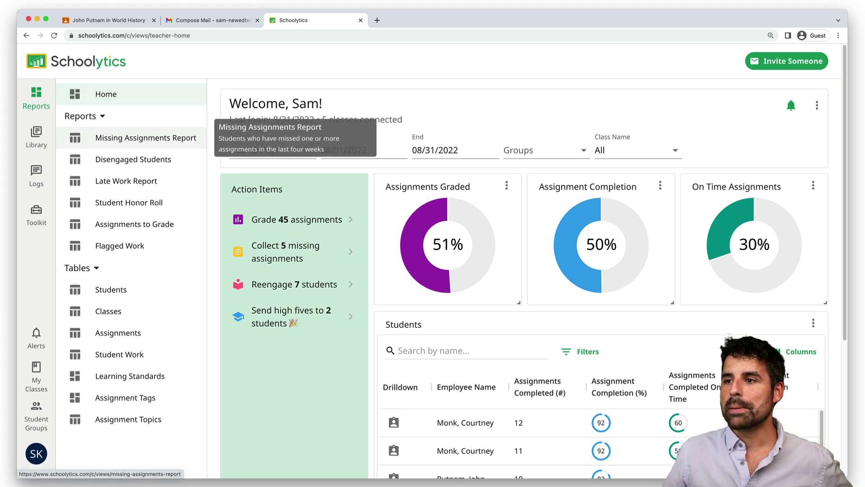
# Open the Missing Assignments Report from the Reports sidebar
pyautogui.click(189, 136)
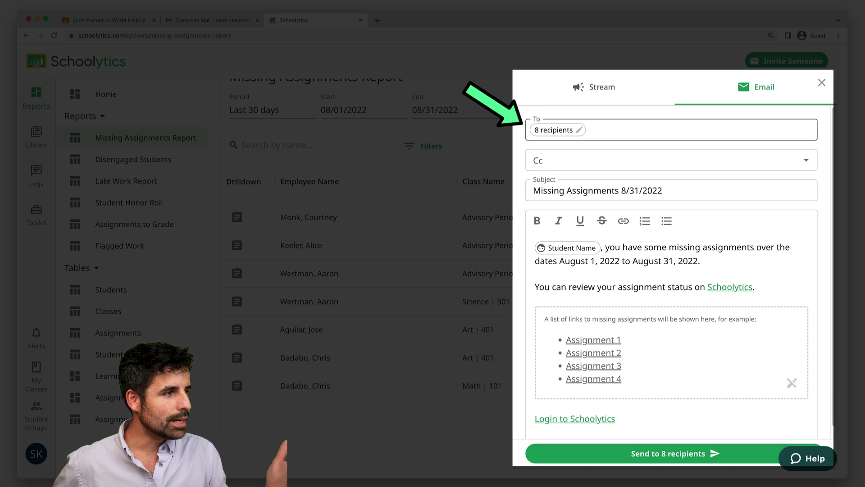
# Check the Cc options and message body, then switch the reminder to post on the Classroom Stream
pyautogui.click(671, 160)
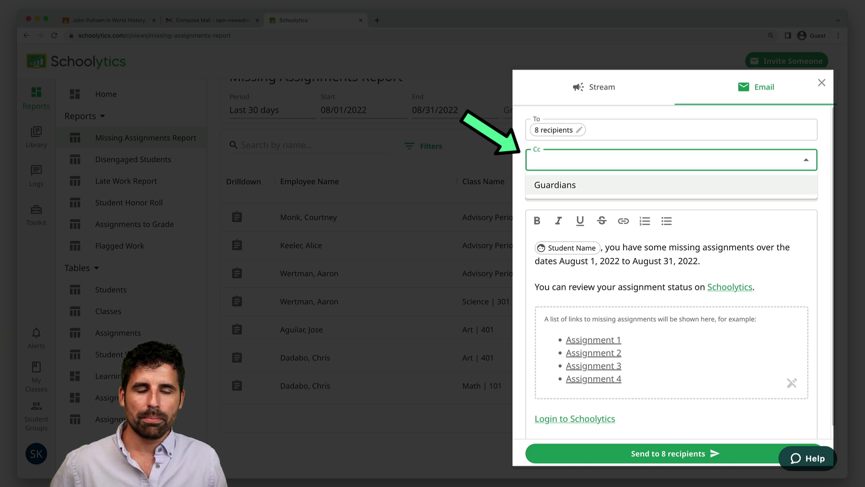
pyautogui.press('Escape')
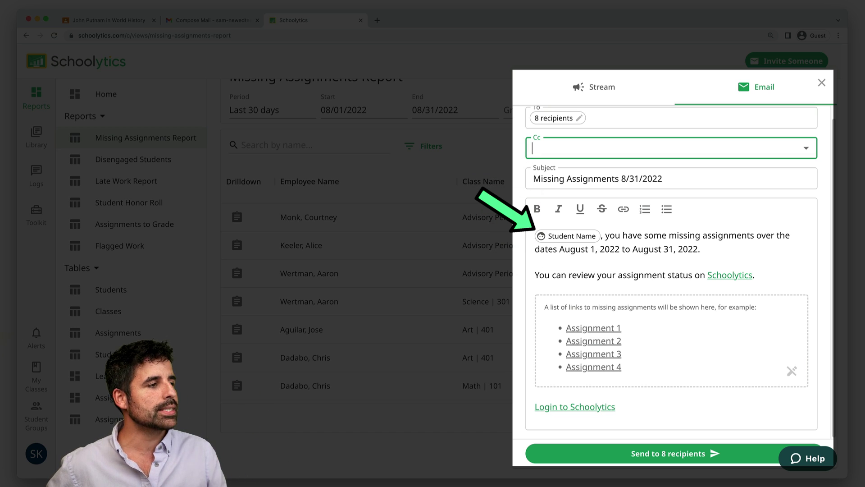
pyautogui.click(700, 248)
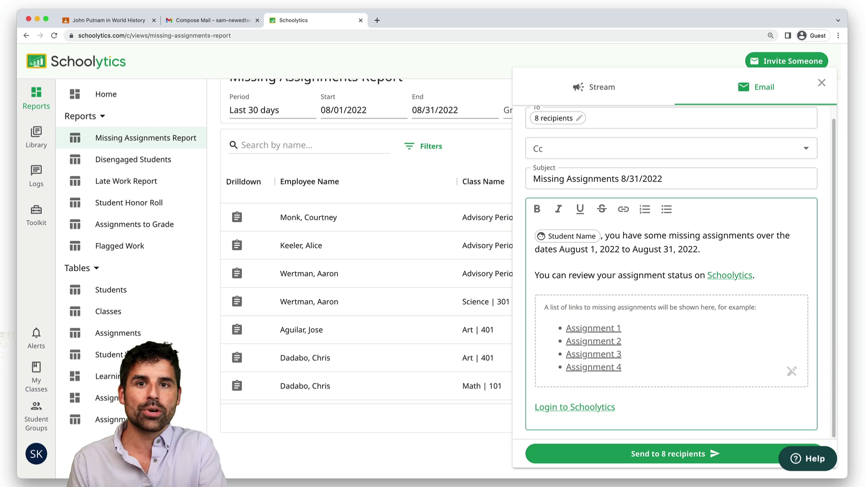
pyautogui.scroll(1, 681, 273)
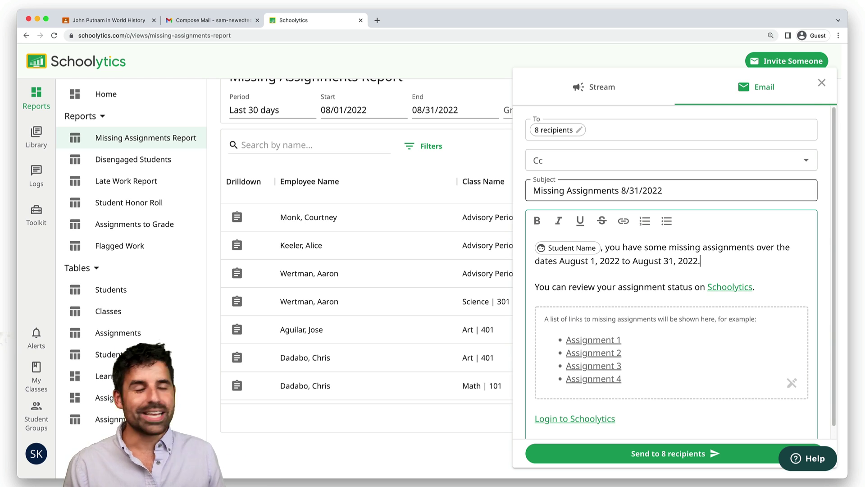
pyautogui.click(594, 87)
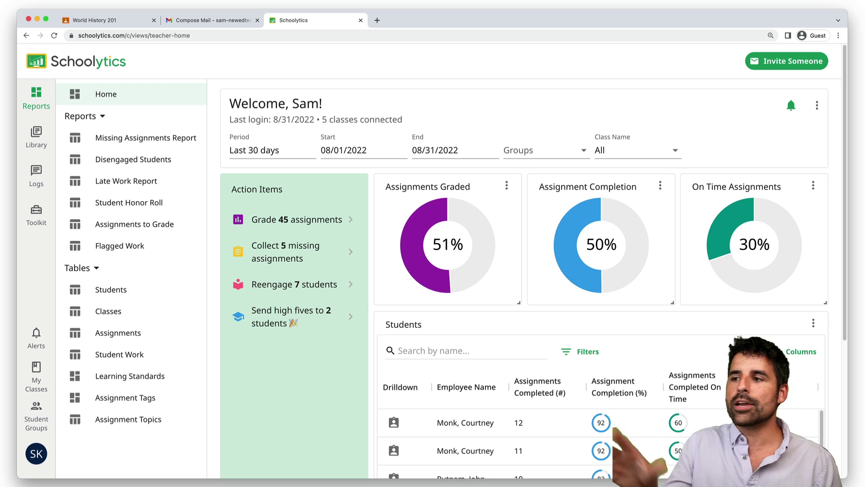
# Check the reporting period and date range options, then start a new group named 'IEP Students'
pyautogui.click(266, 150)
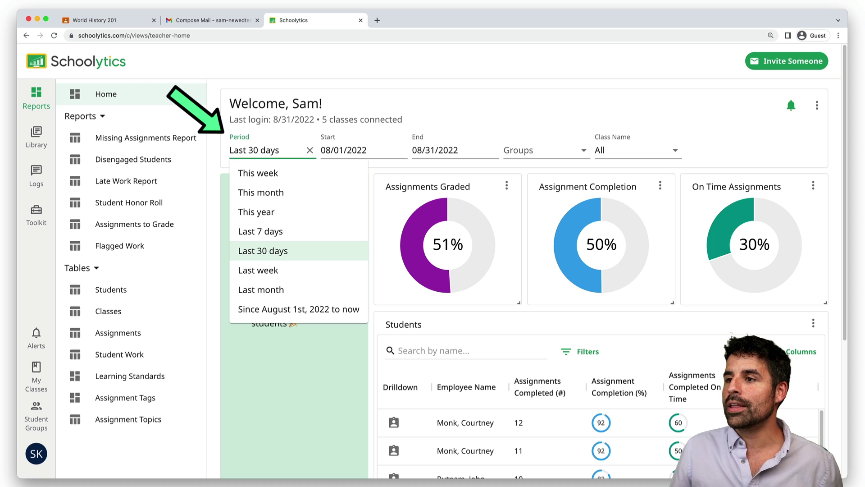
pyautogui.click(344, 150)
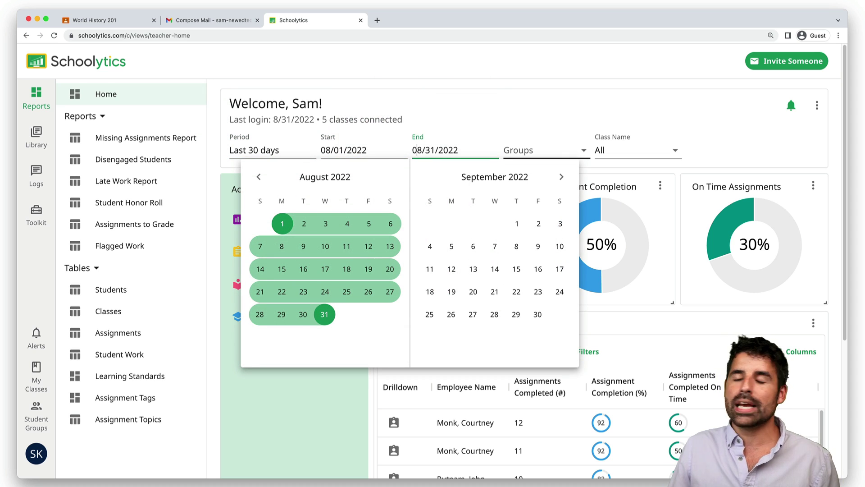
pyautogui.click(555, 152)
pyautogui.click(536, 187)
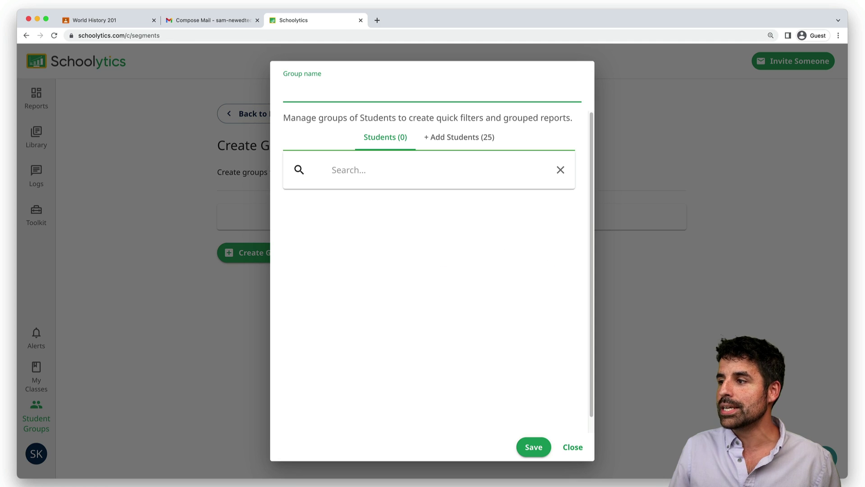
pyautogui.write('IEP S')
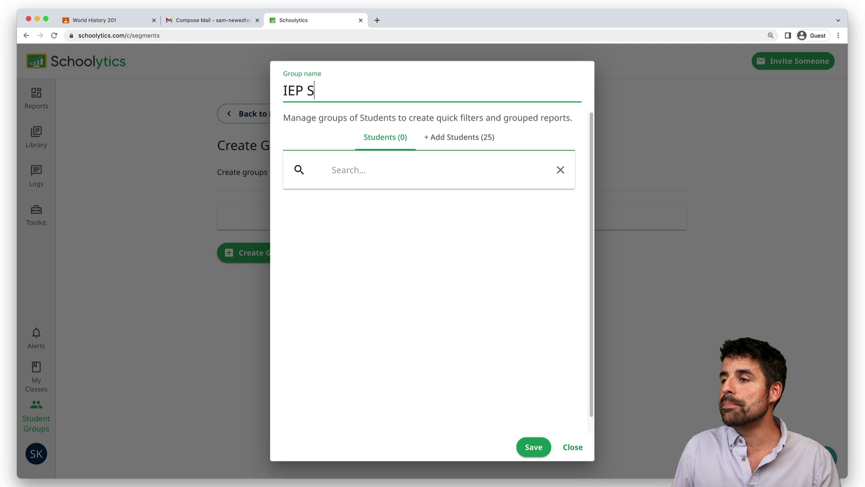
pyautogui.write('tudents')
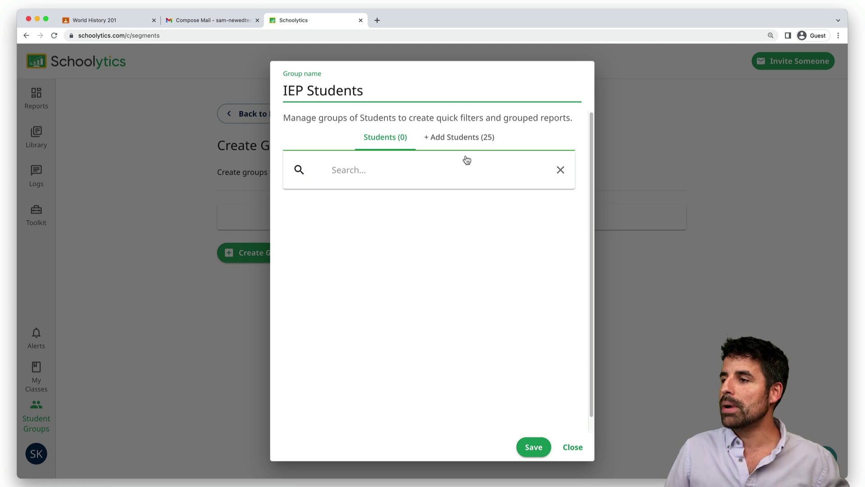
# Add four students to the IEP Students group, save it, and return to the dashboard
pyautogui.click(469, 139)
pyautogui.click(544, 249)
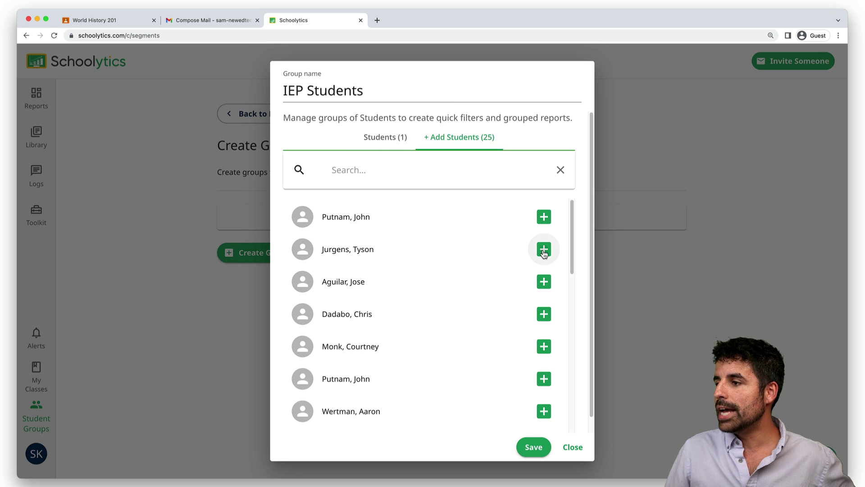
pyautogui.click(545, 315)
pyautogui.click(545, 379)
pyautogui.scroll(-2, 544, 390)
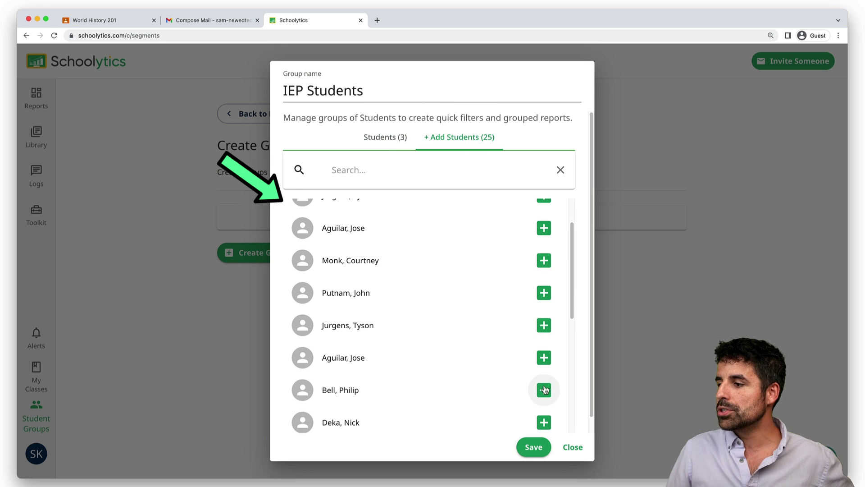
pyautogui.click(544, 390)
pyautogui.click(532, 446)
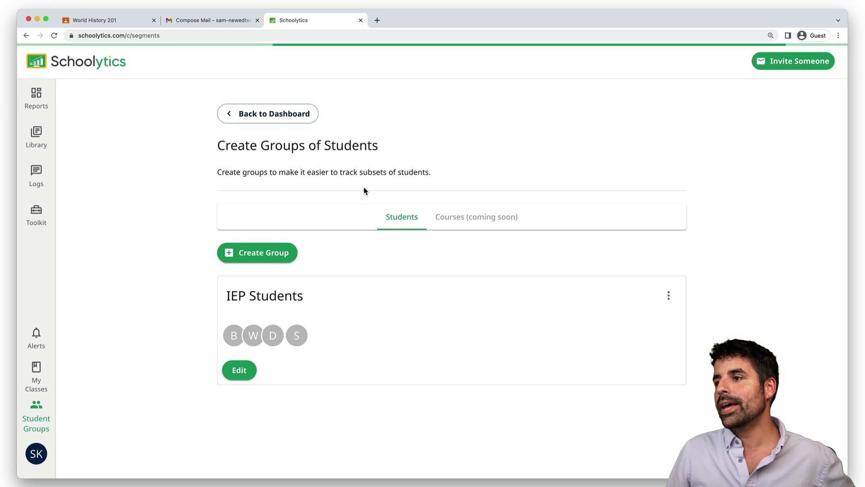
pyautogui.click(232, 114)
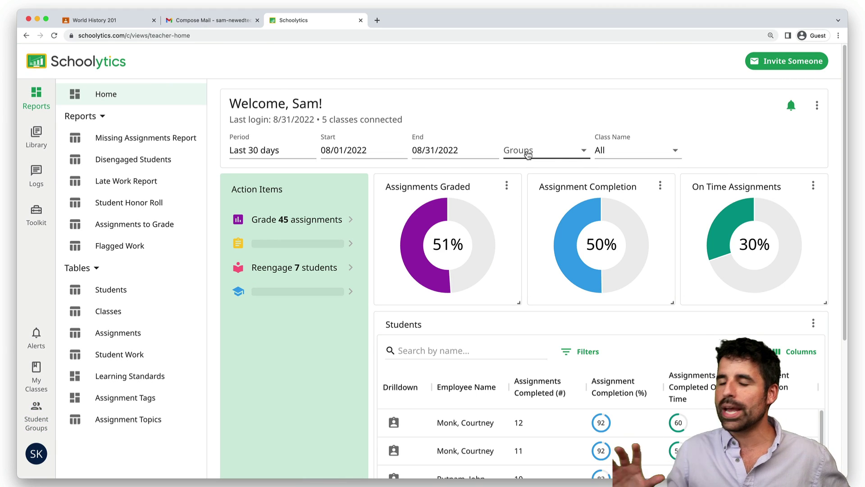
# Filter the dashboard to the IEP Students group
pyautogui.click(528, 154)
pyautogui.click(536, 177)
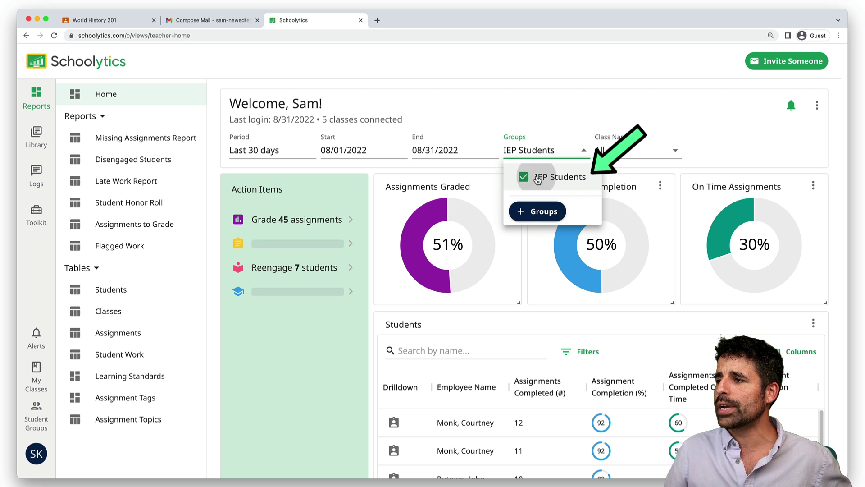
pyautogui.click(572, 118)
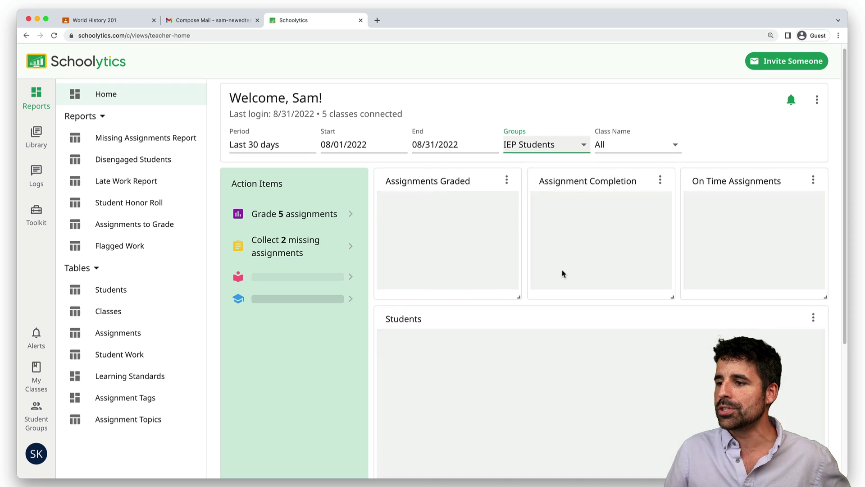
pyautogui.scroll(-5, 562, 270)
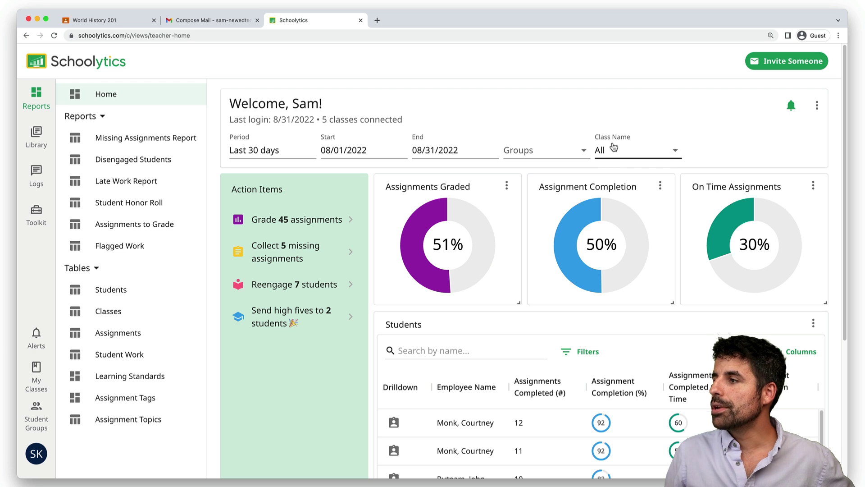
# Limit the Class Name filter to World History | 201 only
pyautogui.click(613, 149)
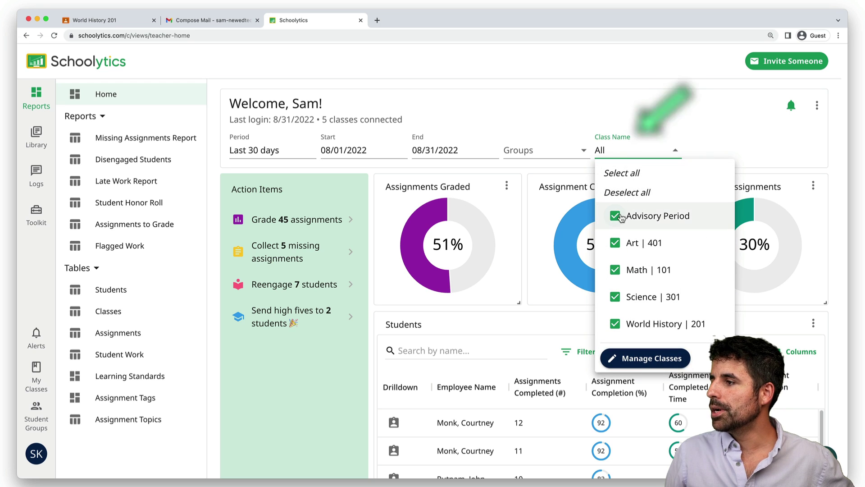
pyautogui.click(624, 194)
pyautogui.click(620, 329)
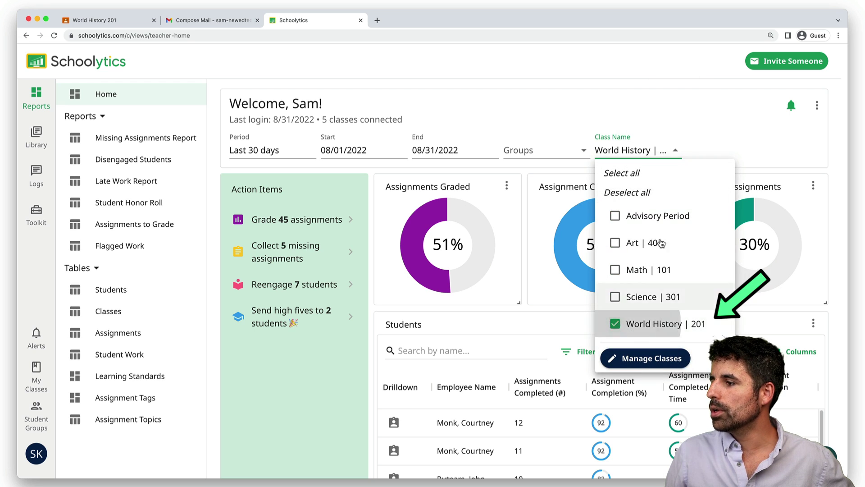
pyautogui.press('Escape')
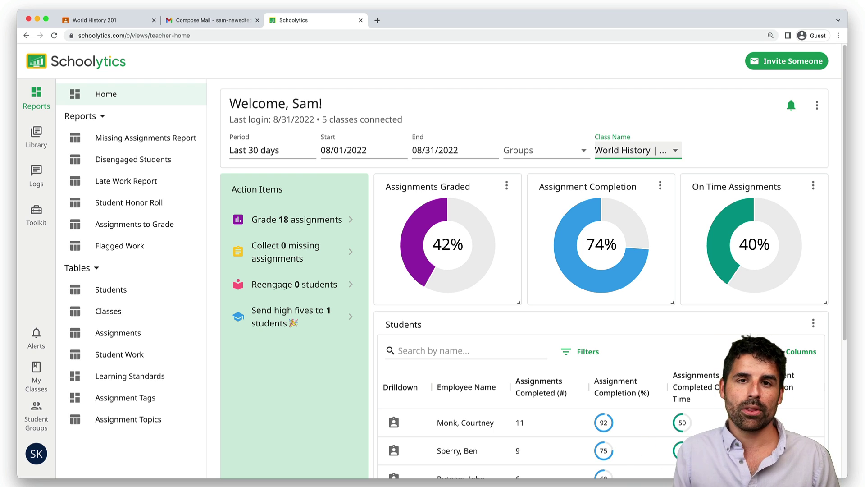
# Open the profile of the first student in the Students table
pyautogui.scroll(-3, 533, 275)
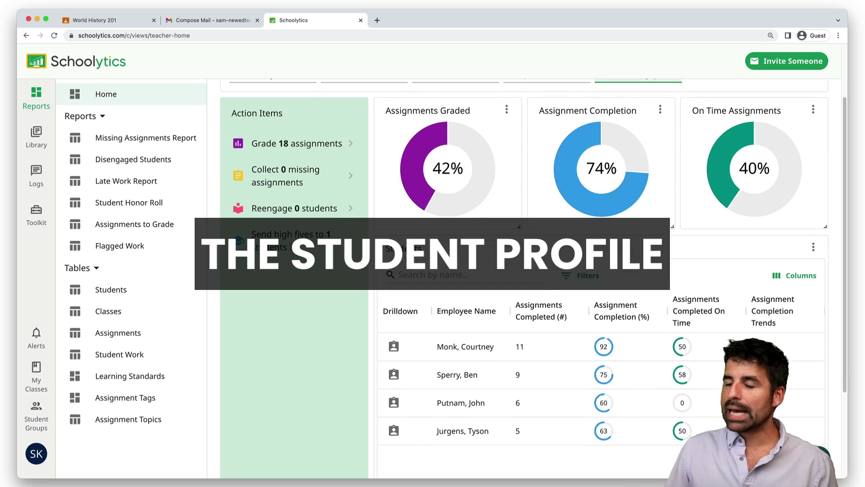
pyautogui.scroll(-1, 533, 275)
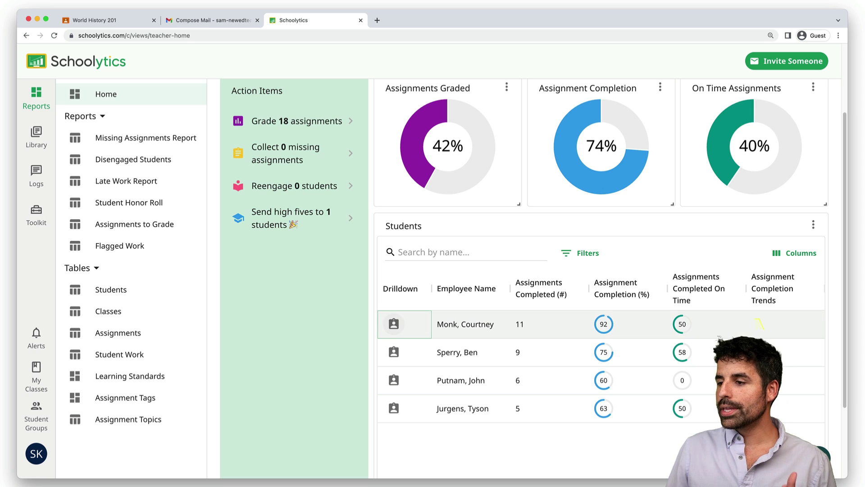
pyautogui.click(394, 324)
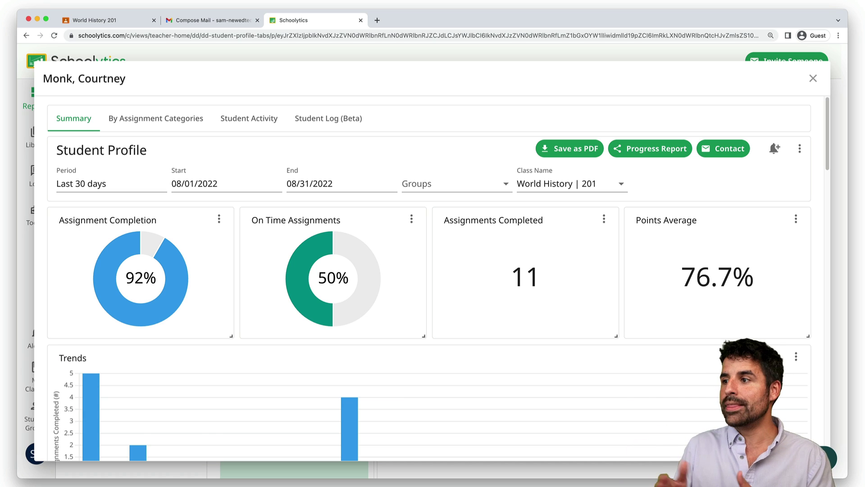
# Start a Progress Report export for this student and open its Share field
pyautogui.scroll(-5, 723, 337)
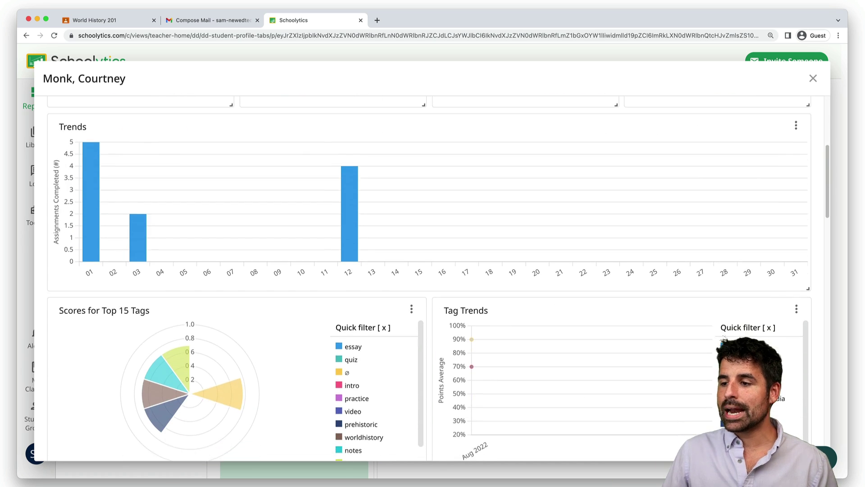
pyautogui.scroll(10, 724, 337)
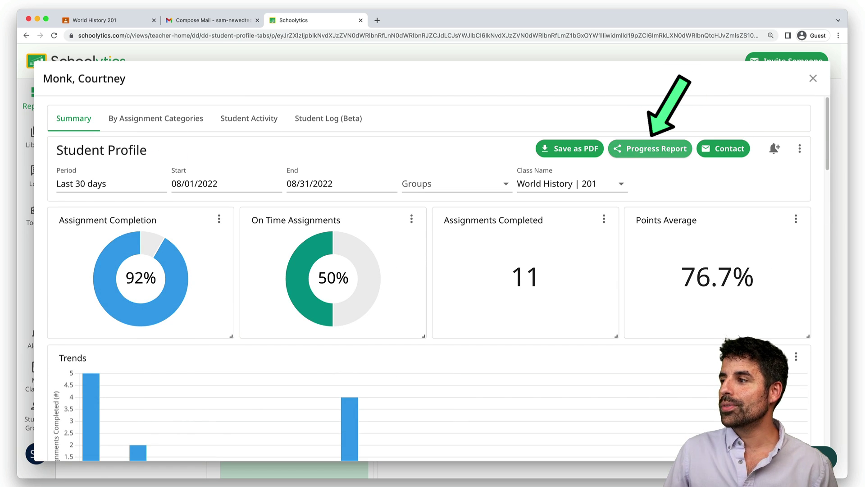
pyautogui.click(650, 148)
pyautogui.click(406, 195)
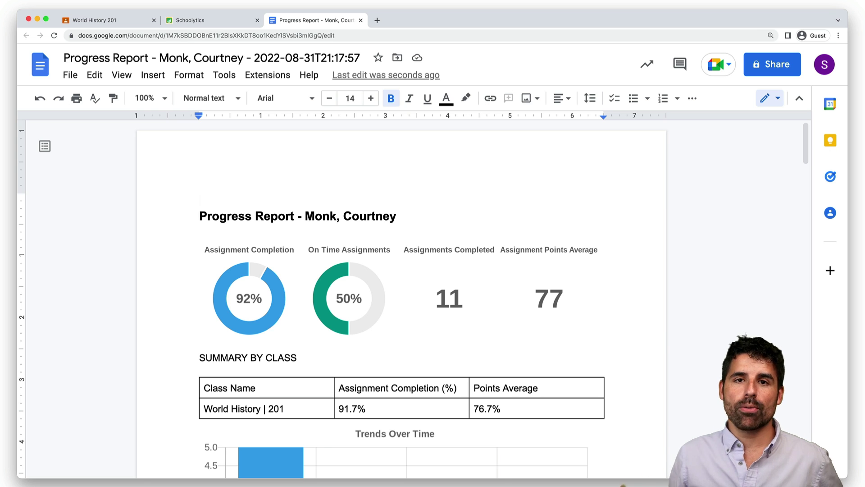
# Scroll the report to Top Assignments and open the Neolithic Revolution assignment in a new tab
pyautogui.scroll(-10, 402, 298)
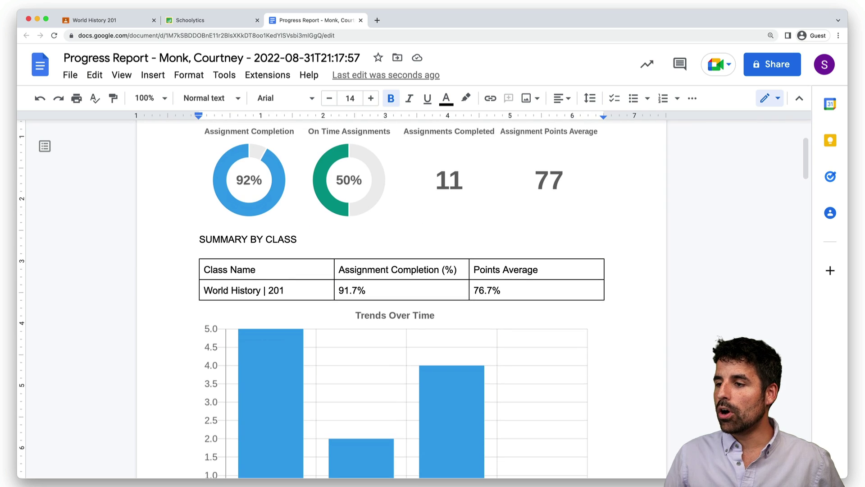
pyautogui.scroll(-12, 575, 305)
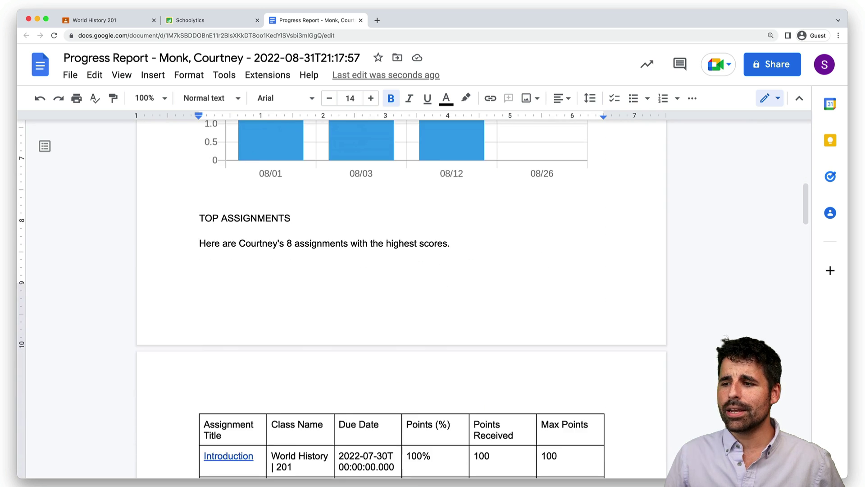
pyautogui.scroll(-9, 574, 305)
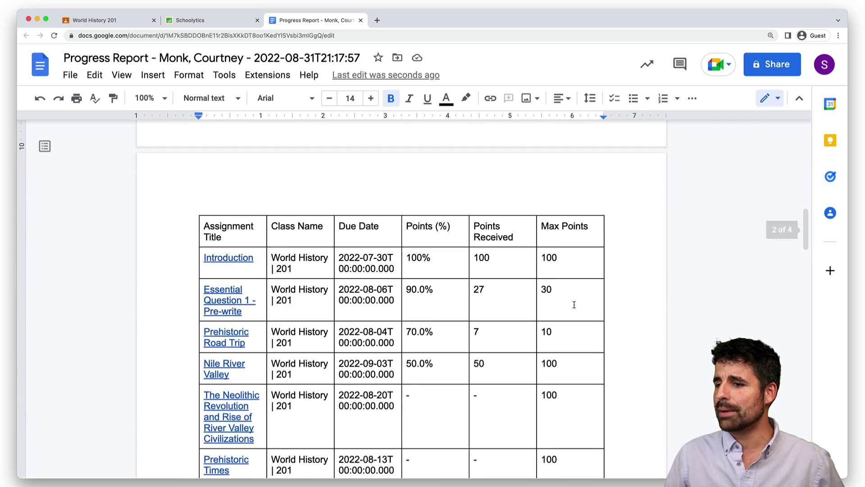
pyautogui.scroll(-1, 574, 305)
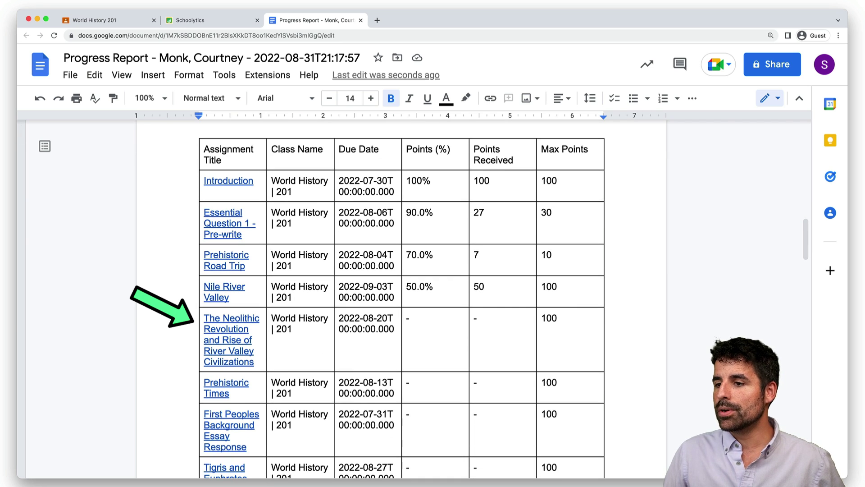
pyautogui.click(230, 351)
pyautogui.click(252, 381)
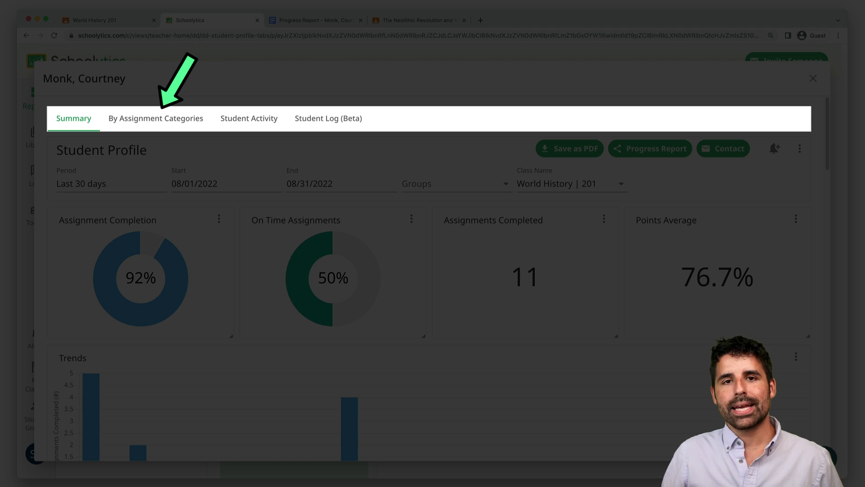
# Switch the student profile to By Assignment Categories and bring up the Tags and Topics tables
pyautogui.click(156, 118)
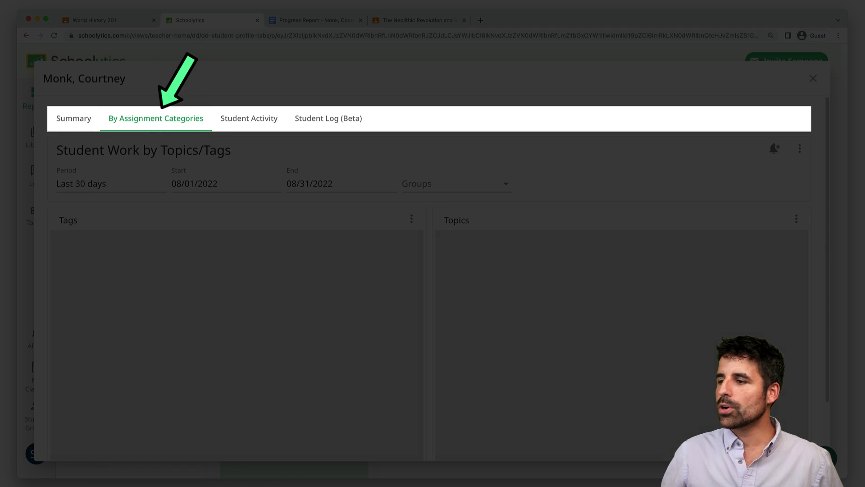
pyautogui.scroll(-2, 428, 280)
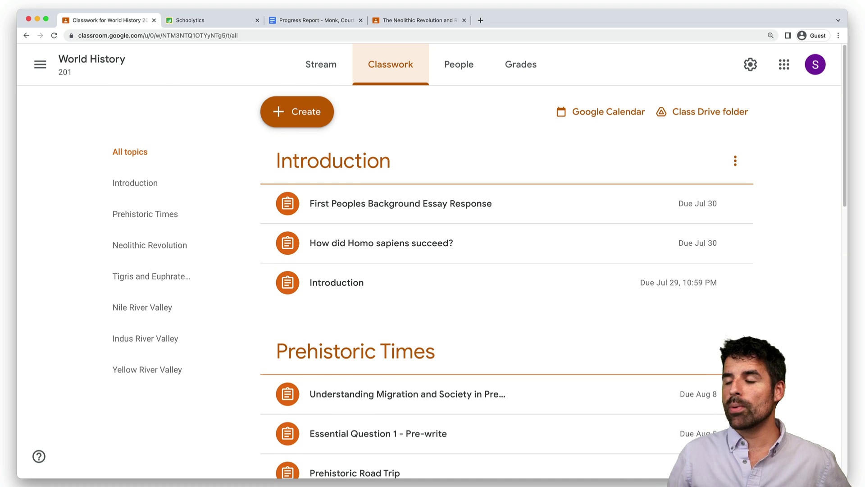
# Find Era 1 Overview on the World History 201 Classwork page and expand it to show its tags
pyautogui.scroll(-4, 429, 280)
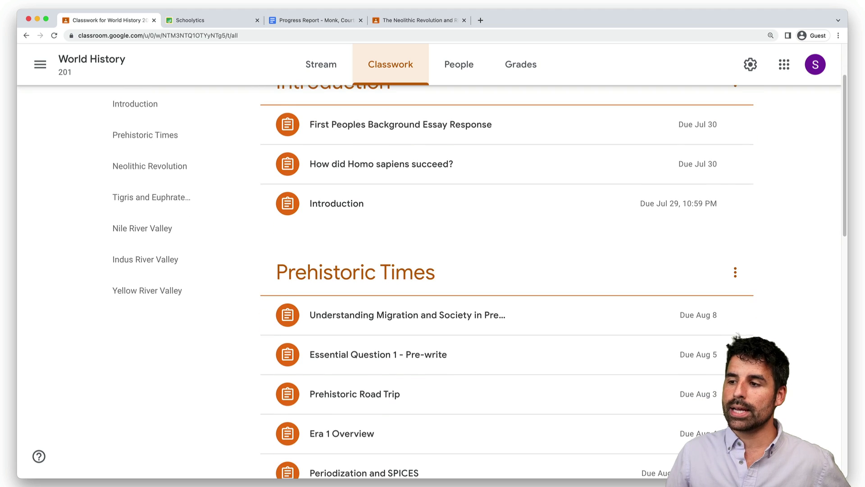
pyautogui.scroll(-10, 428, 280)
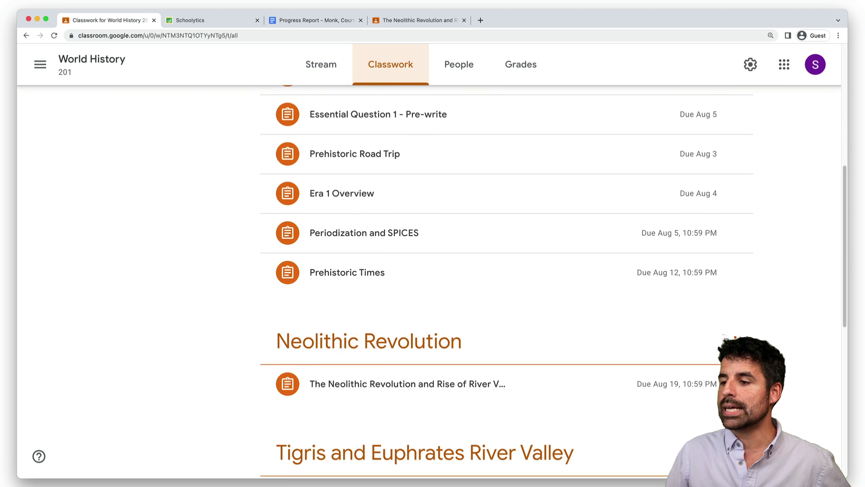
pyautogui.scroll(-2, 496, 203)
pyautogui.scroll(1, 496, 180)
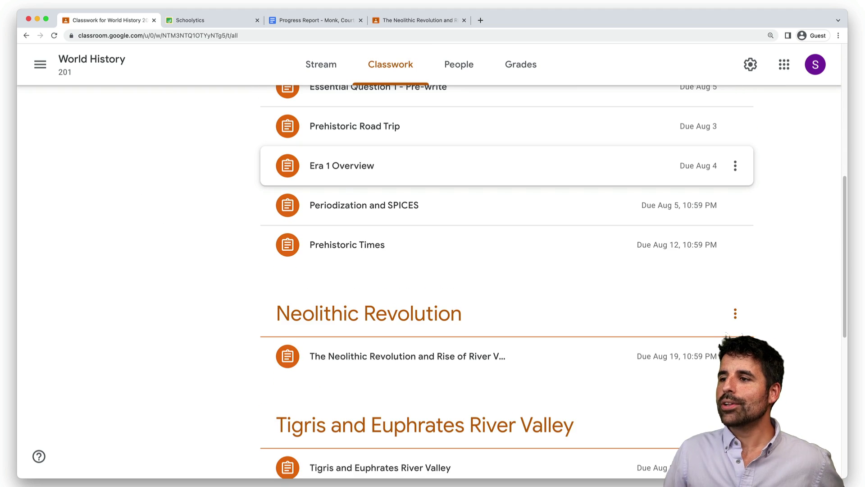
pyautogui.click(495, 165)
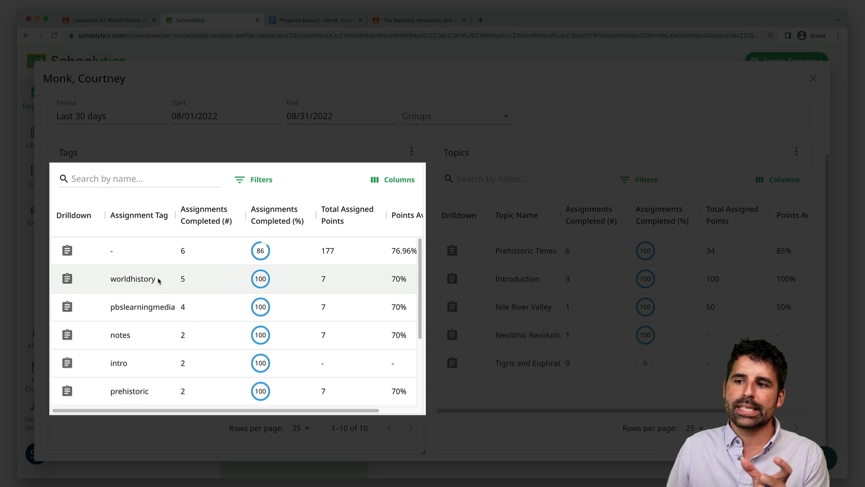
# Scroll through the student's Tags table to review results per tag
pyautogui.scroll(-2, 158, 281)
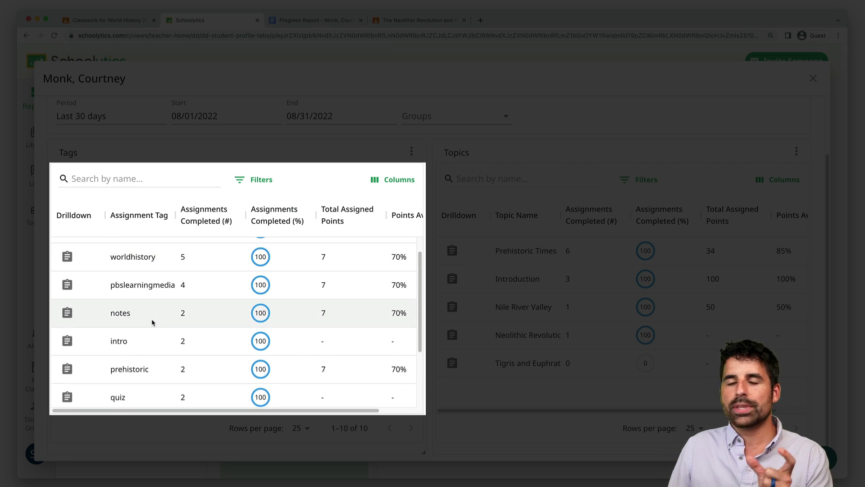
pyautogui.scroll(-2, 153, 322)
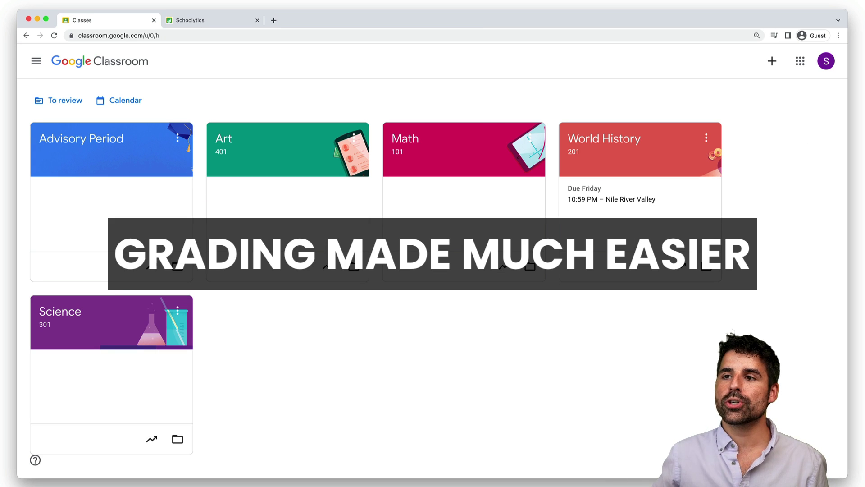
# Go to the To review list and check its All classes filter, leaving it unchanged
pyautogui.click(36, 61)
pyautogui.click(72, 151)
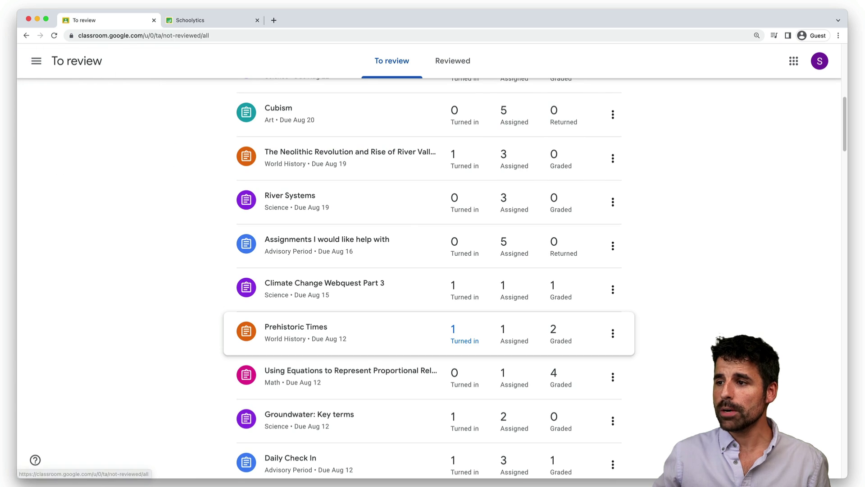
pyautogui.click(315, 107)
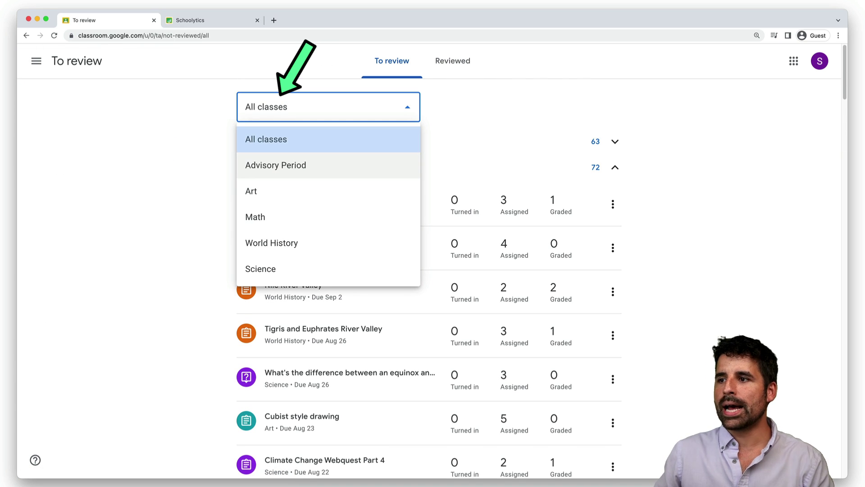
pyautogui.press('Escape')
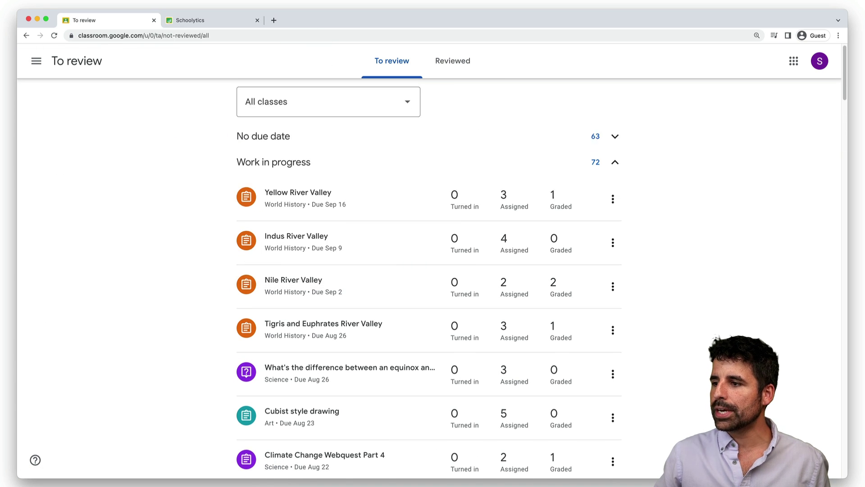
pyautogui.scroll(-7, 428, 270)
pyautogui.scroll(-3, 428, 270)
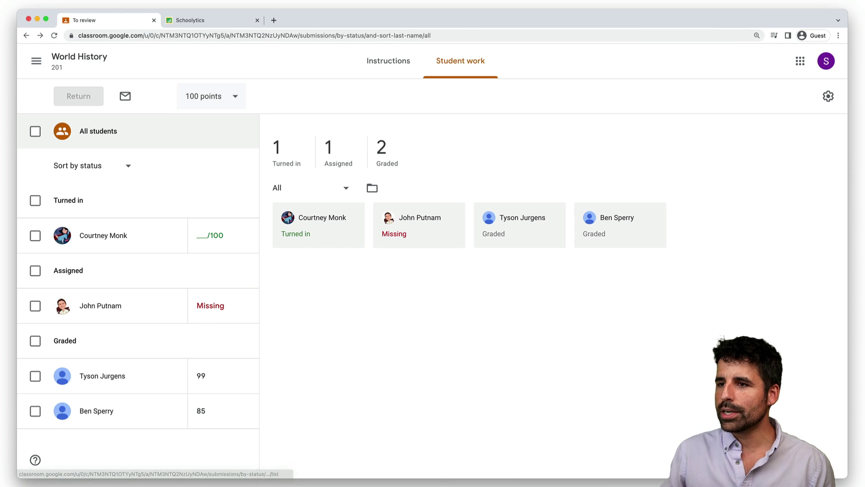
# View the one turned-in Prehistoric Times submission, then return to the To review list
pyautogui.click(103, 235)
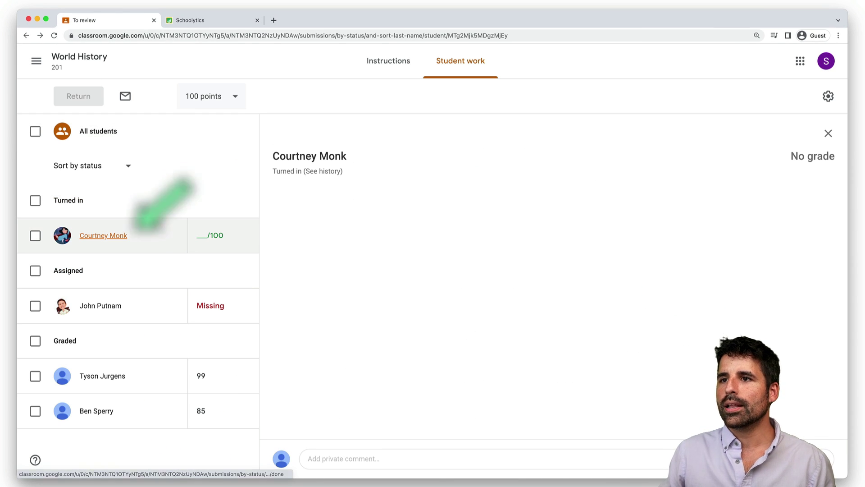
pyautogui.click(26, 35)
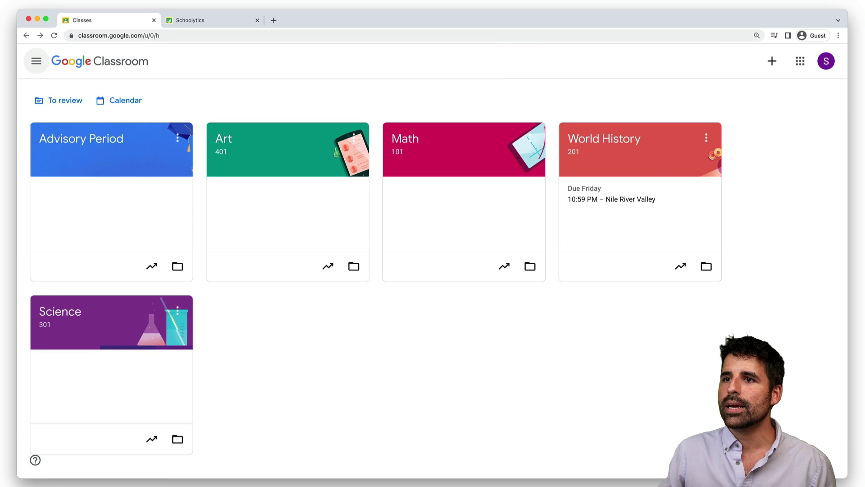
pyautogui.click(36, 61)
pyautogui.click(71, 153)
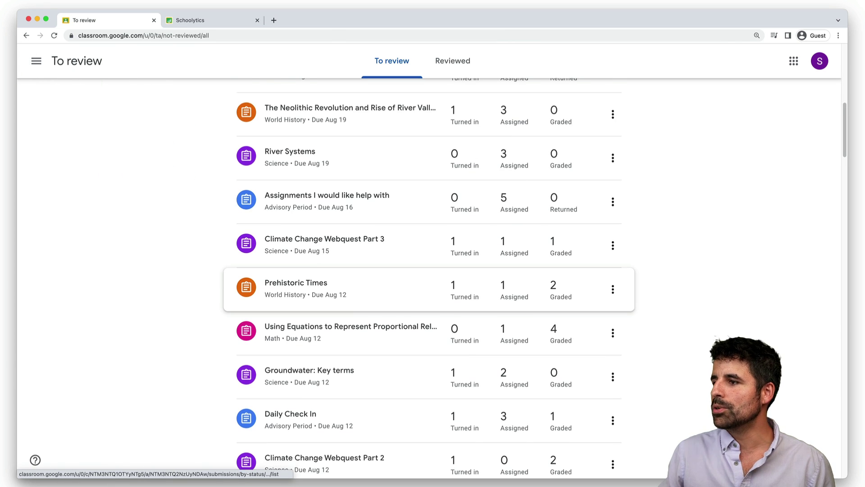
pyautogui.scroll(1, 443, 275)
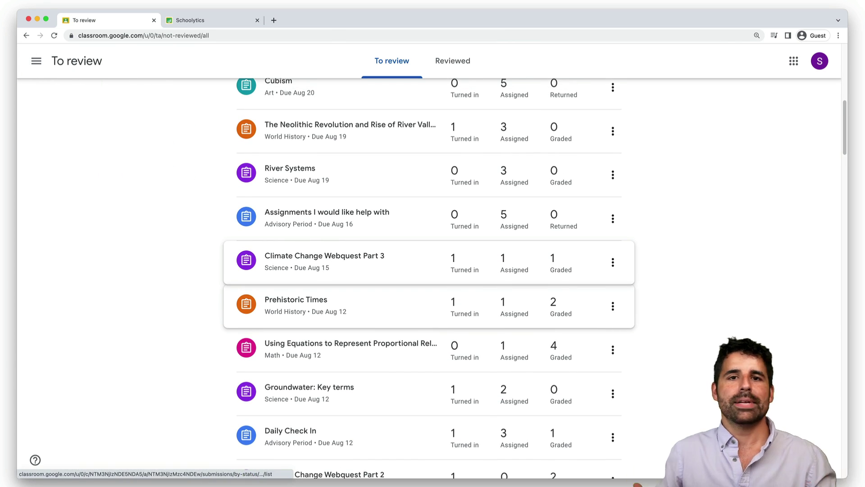
# Filter 'Grade 45 assignments' to Resubmitted only and open Properties of Gasses in Classroom
pyautogui.hotkey('ctrl', 'Tab')
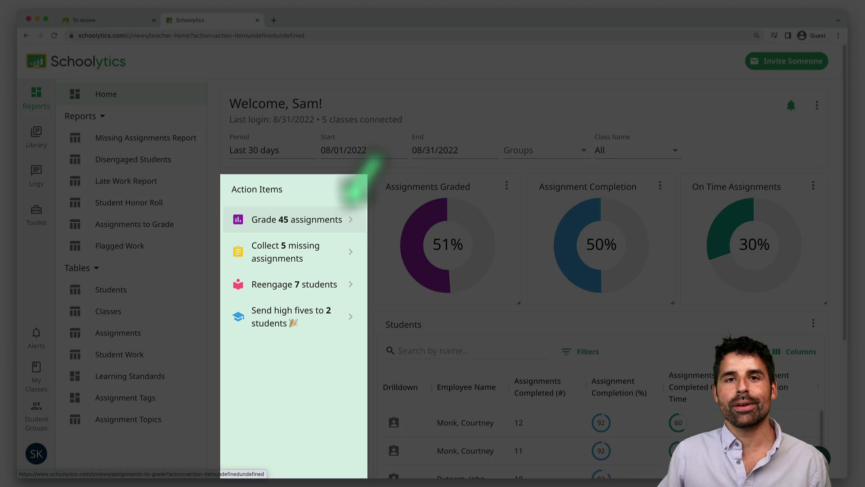
pyautogui.click(297, 219)
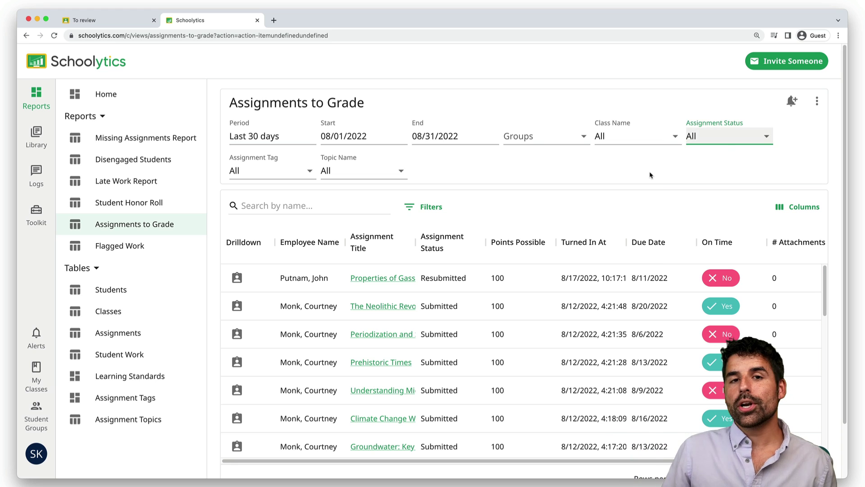
pyautogui.click(729, 140)
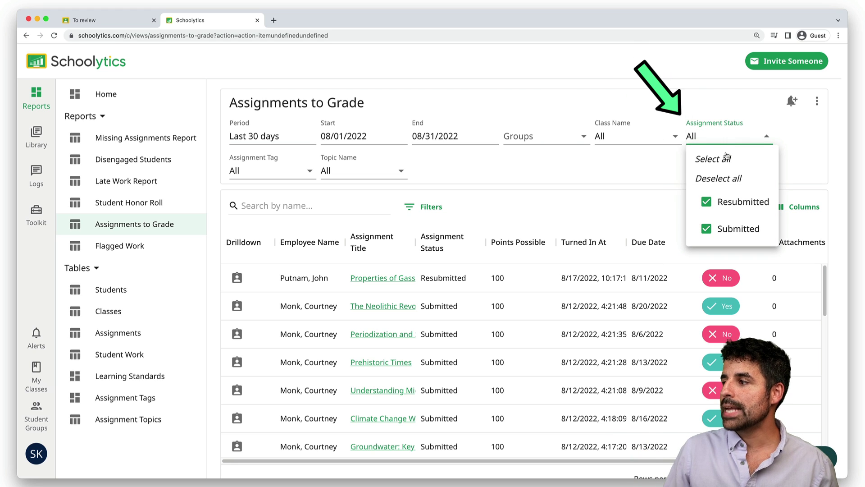
pyautogui.click(706, 228)
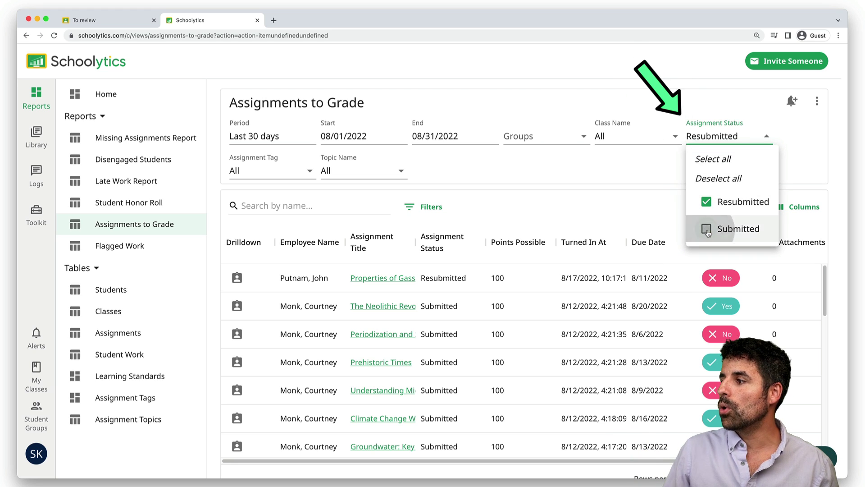
pyautogui.click(610, 192)
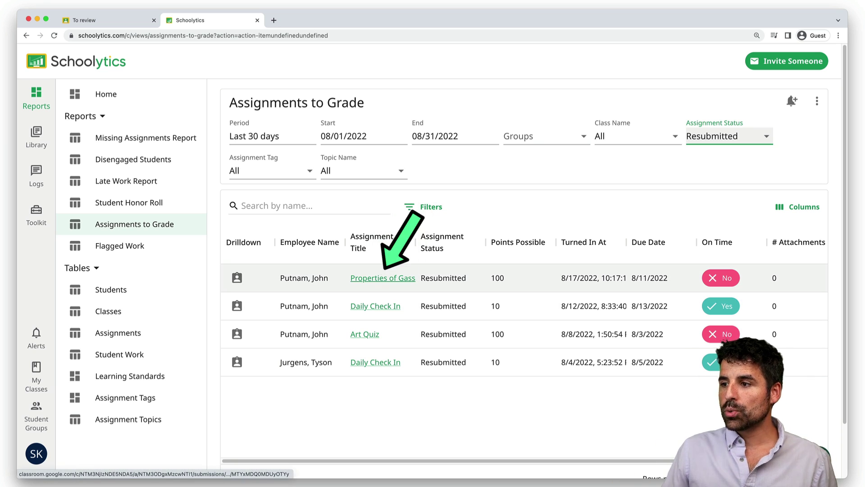
pyautogui.click(382, 278)
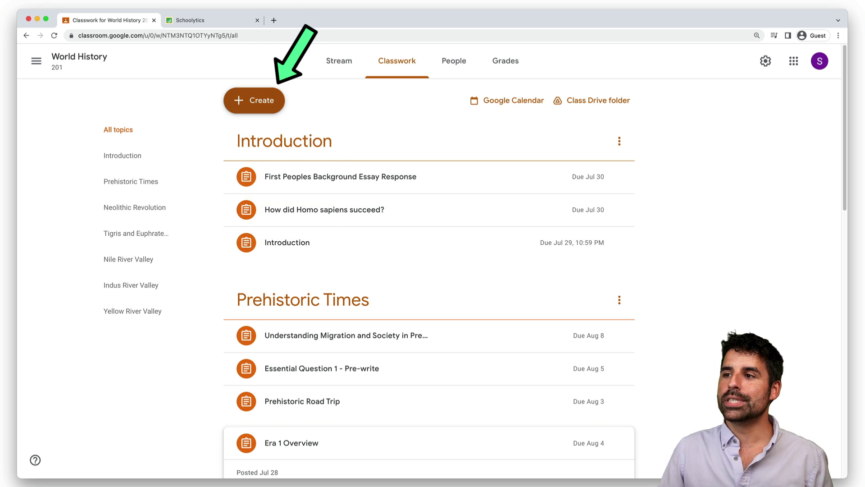
# Reuse the Math 101 post 'Recognizing Place Value of Digits' in World History
pyautogui.click(254, 100)
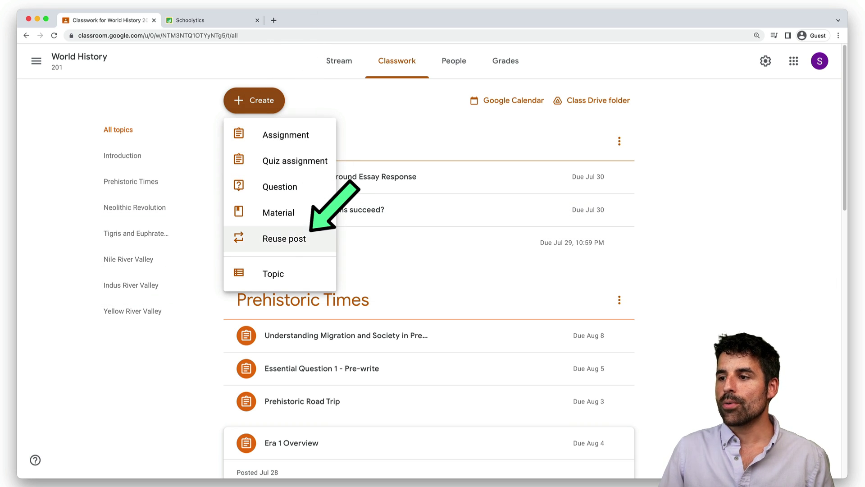
pyautogui.click(284, 238)
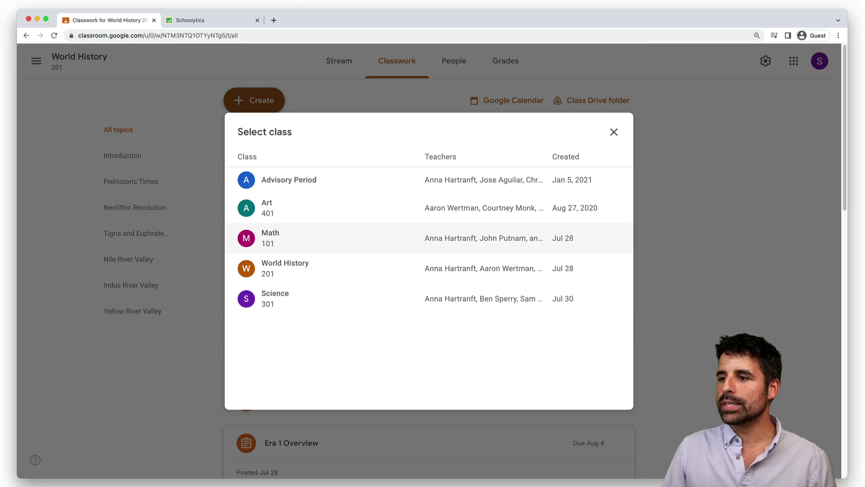
pyautogui.click(270, 238)
pyautogui.scroll(-5, 428, 271)
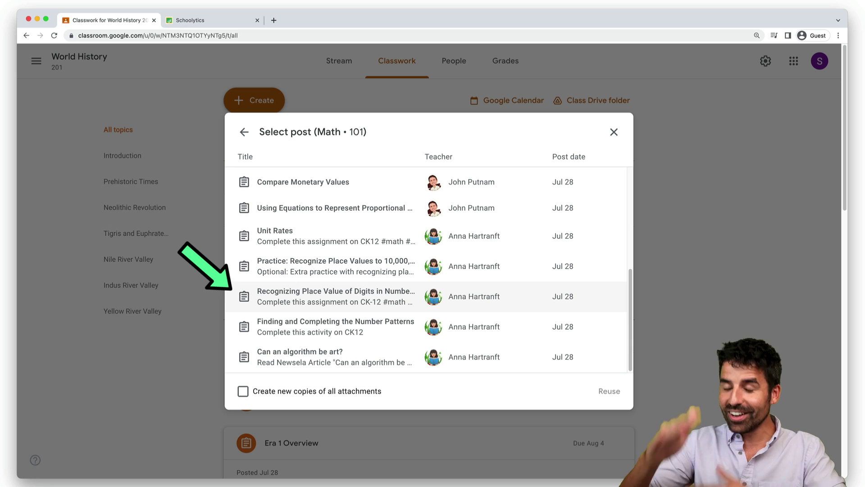
pyautogui.click(324, 296)
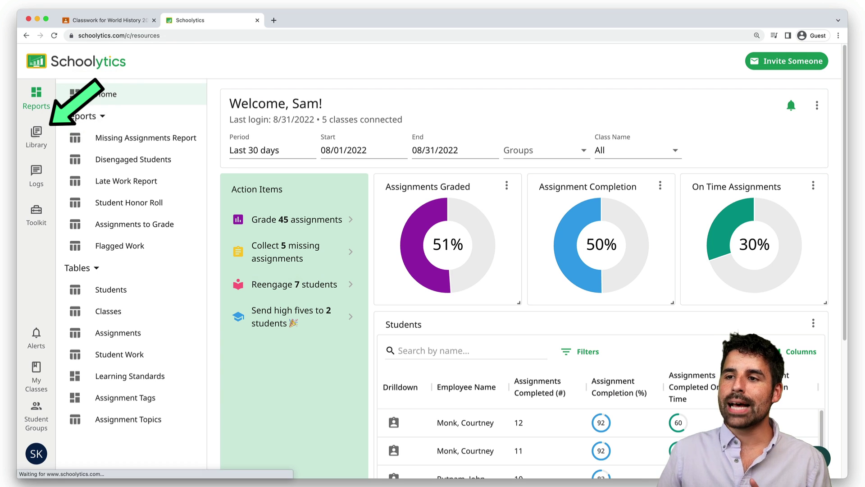
# Search the library's Assignment History for 'algorithm' and open 'Can an algorithm be art?'
pyautogui.click(36, 134)
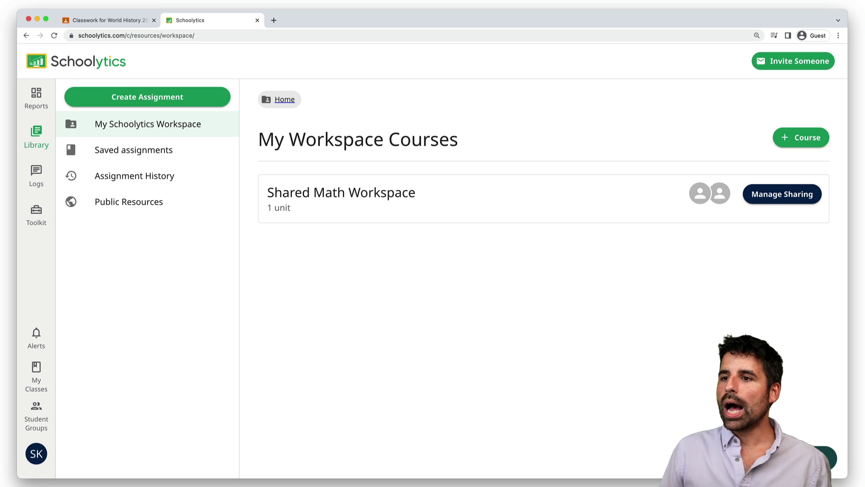
pyautogui.click(134, 175)
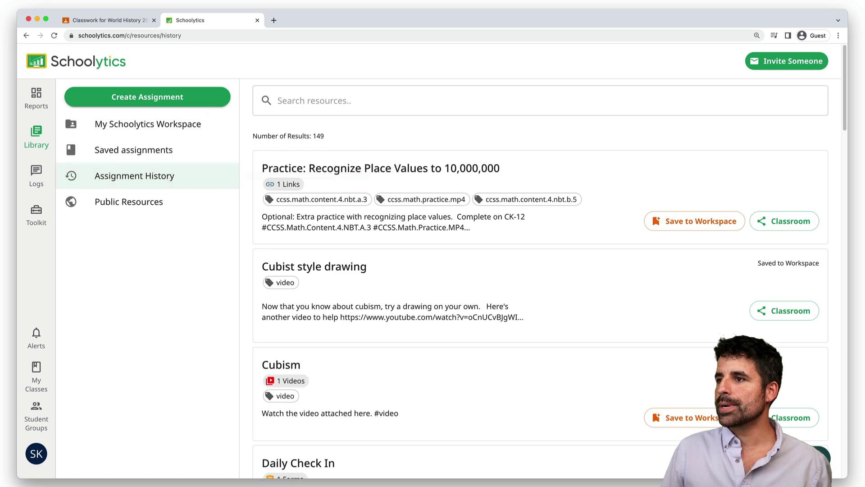
pyautogui.click(316, 101)
pyautogui.write('algorithm')
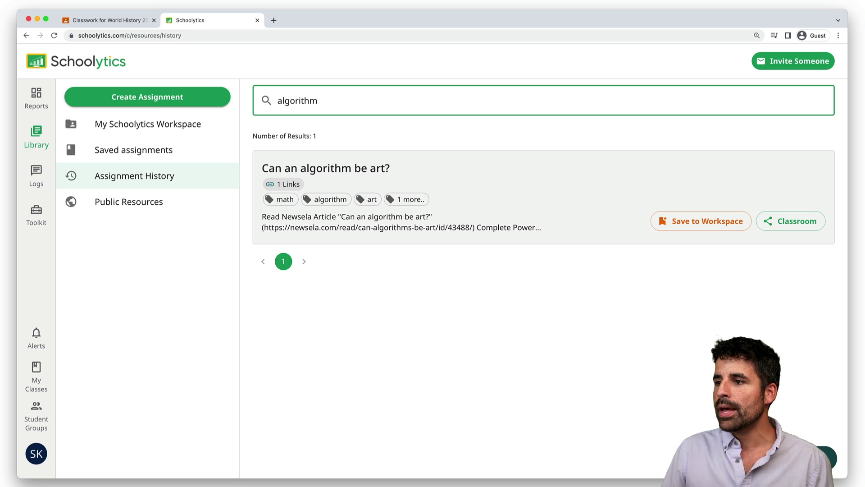
pyautogui.click(325, 168)
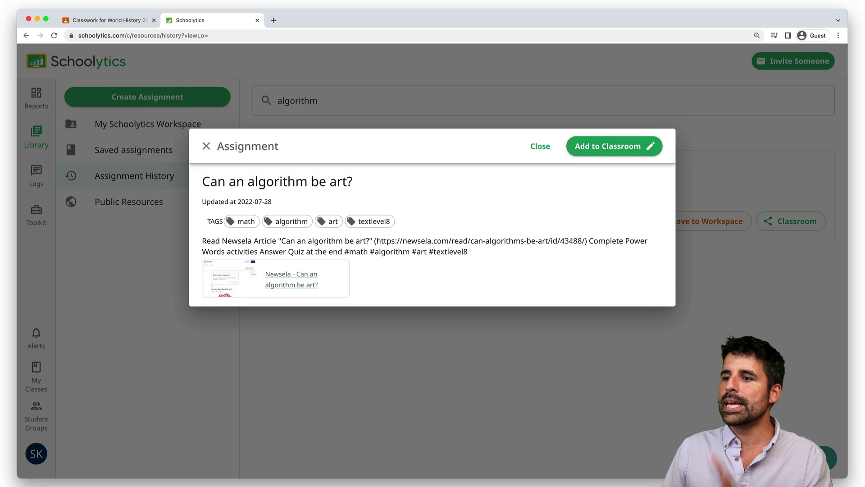
# Open the assignment editor and start adding it to the Advisory Period class
pyautogui.click(607, 146)
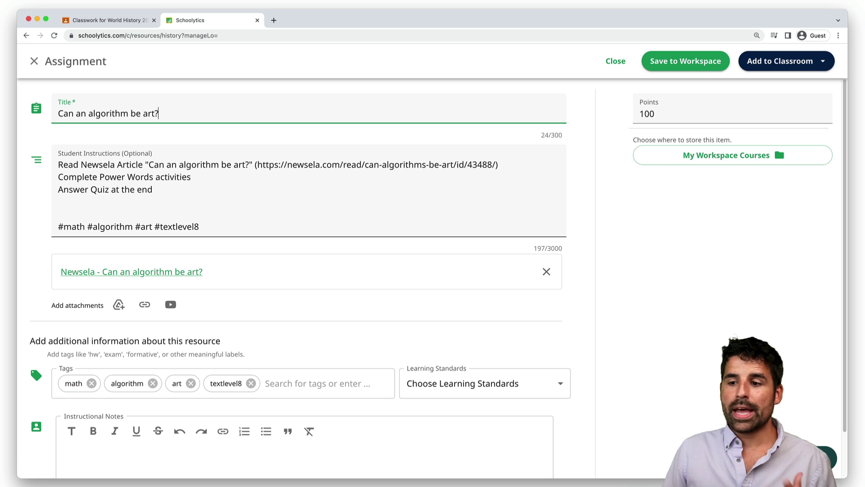
pyautogui.click(780, 61)
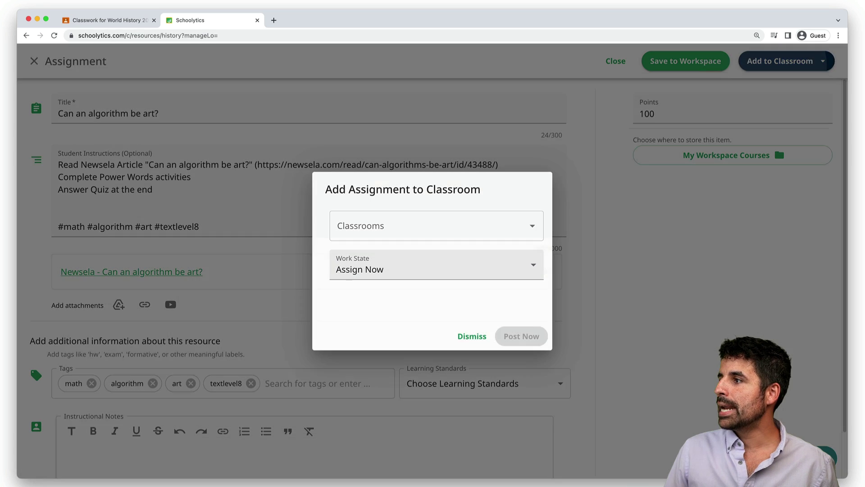
pyautogui.click(436, 225)
pyautogui.click(397, 286)
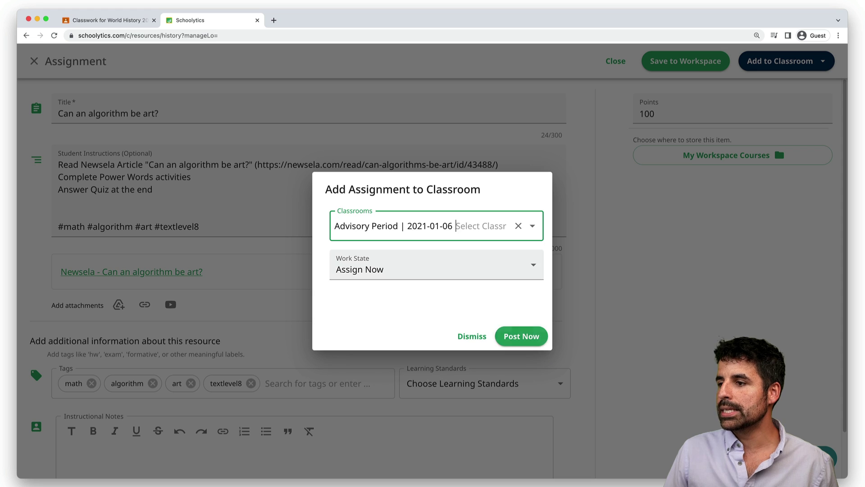
pyautogui.press('Tab')
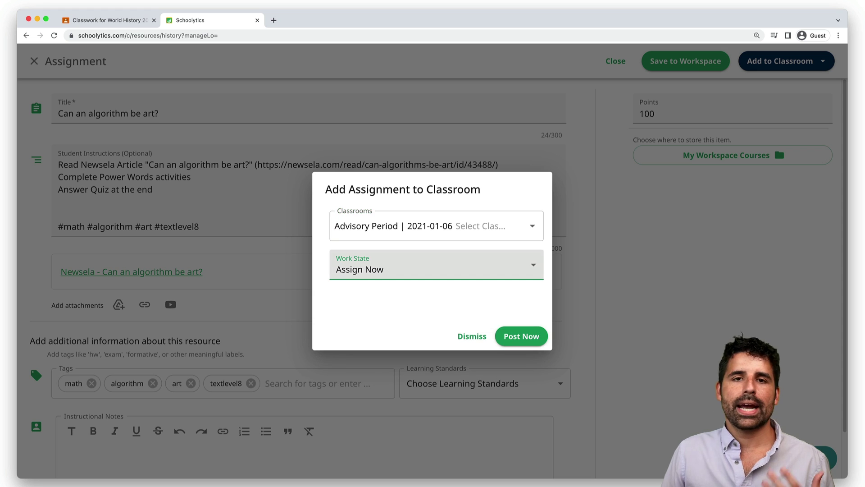
pyautogui.click(394, 267)
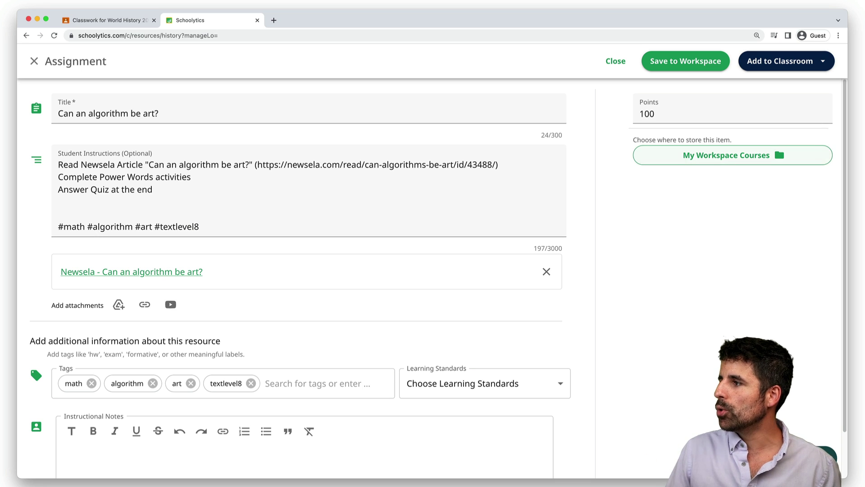
# Move the assignment into Shared Math Workspace > Computer Science Integrations
pyautogui.click(778, 149)
pyautogui.click(413, 239)
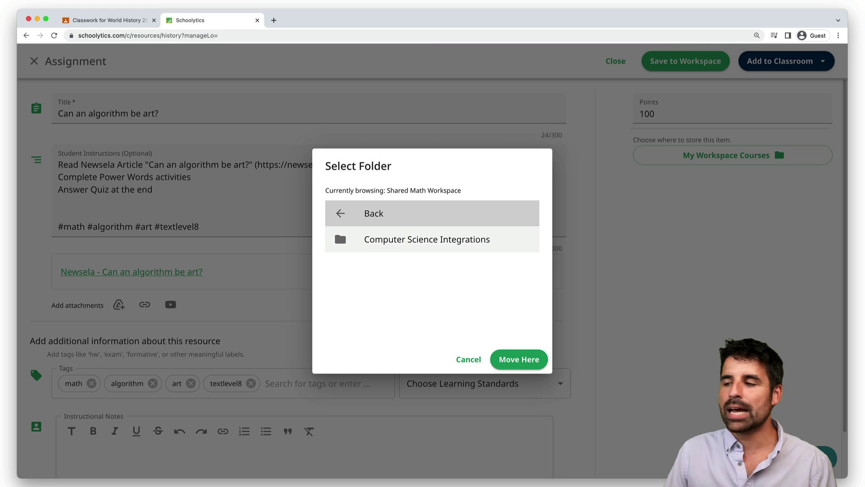
pyautogui.click(427, 239)
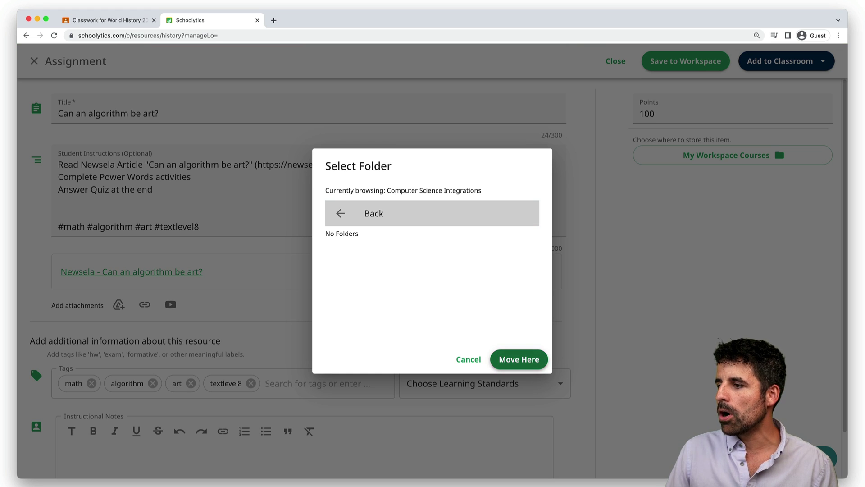
pyautogui.click(519, 359)
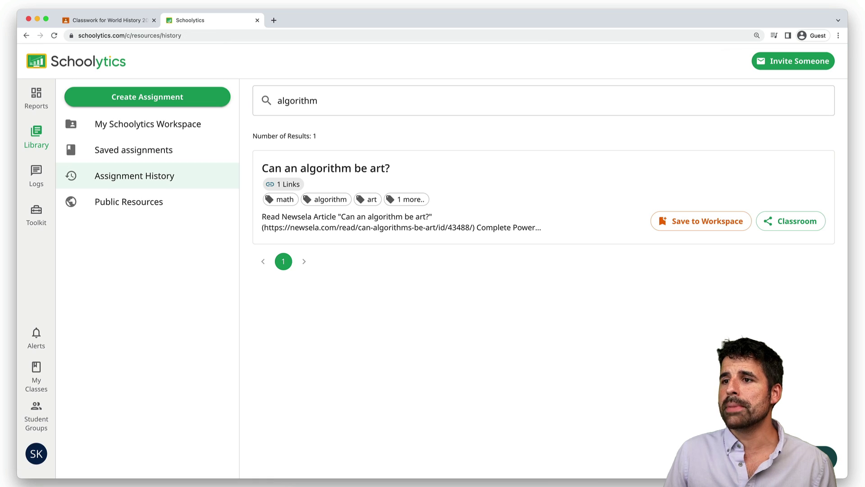
# Share the Shared Math Workspace by entering a colleague's e-mail address as collaborator
pyautogui.click(148, 124)
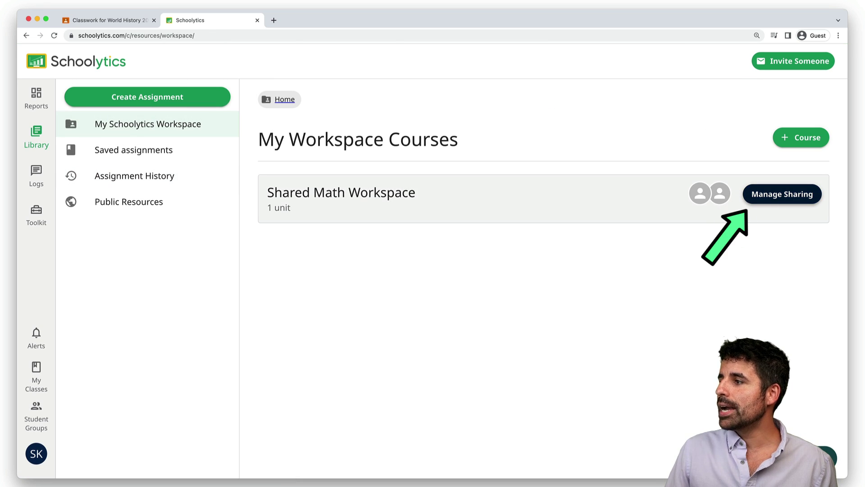
pyautogui.click(782, 194)
pyautogui.click(354, 204)
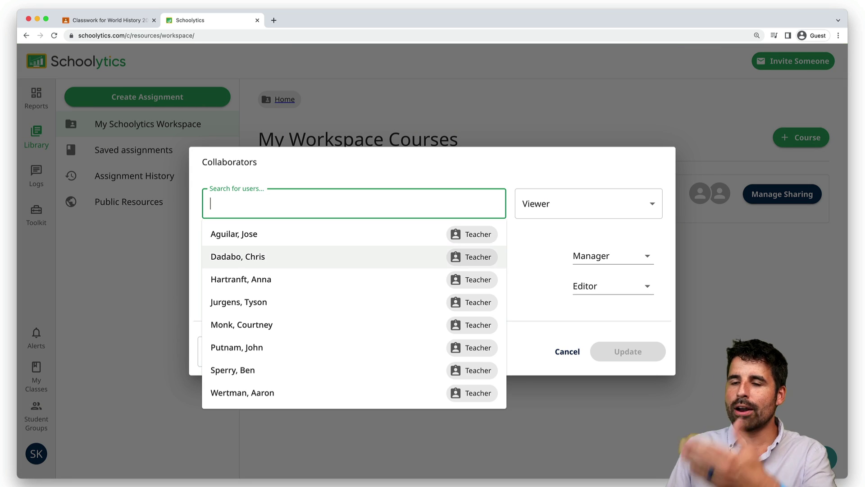
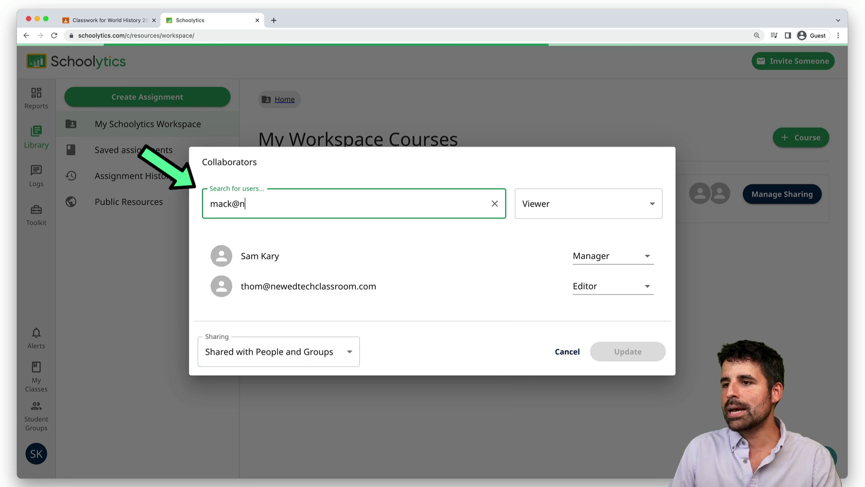
pyautogui.press('Return')
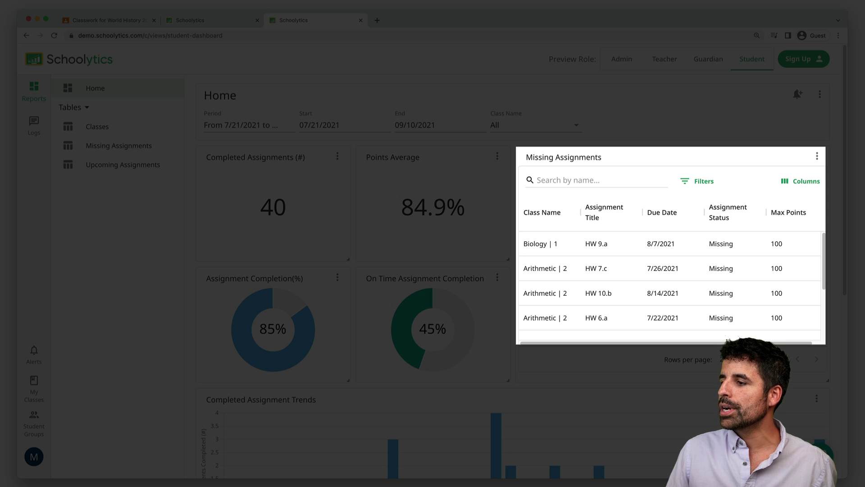
pyautogui.scroll(-4, 672, 257)
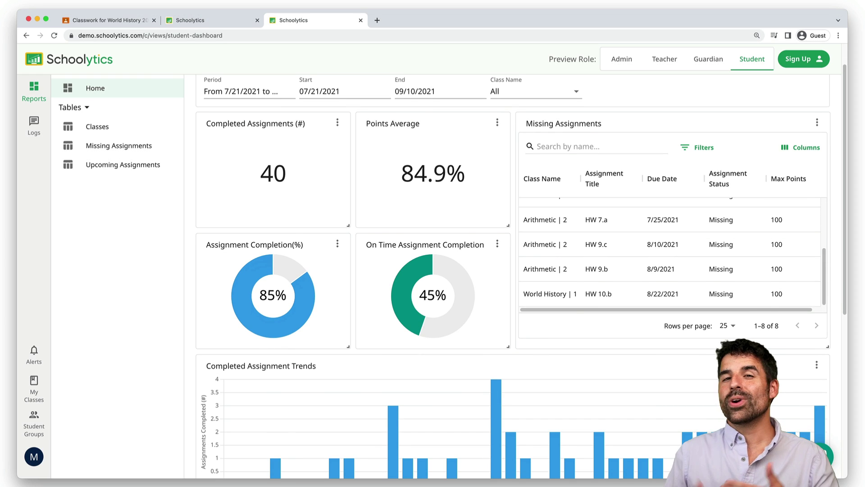
pyautogui.scroll(3, 519, 271)
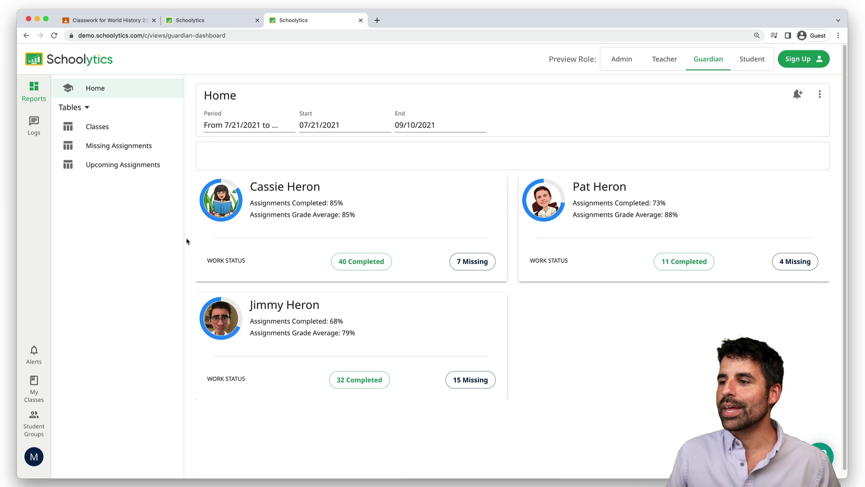
# Open the first child's detailed dashboard from the guardian preview
pyautogui.click(308, 208)
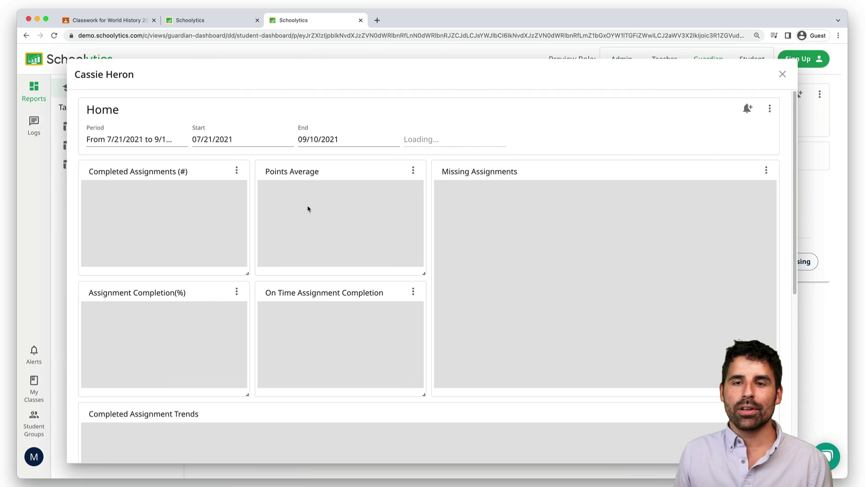